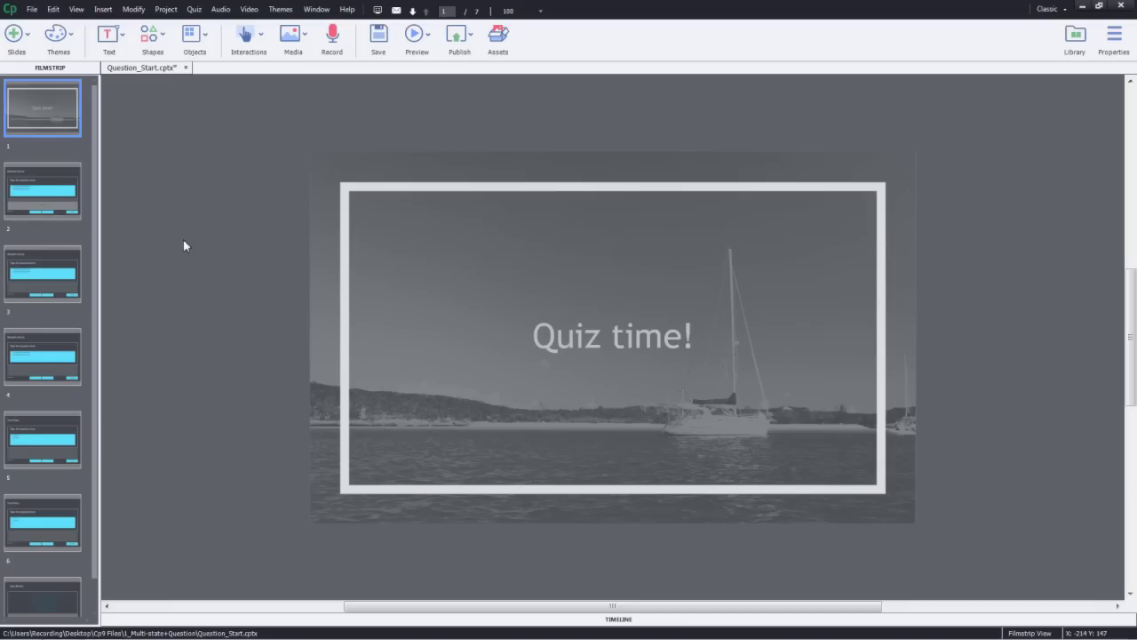
Step: Preview slides 2–4 in the Filmstrip, then return to slide 2, Question 1 of 5
click(25, 211)
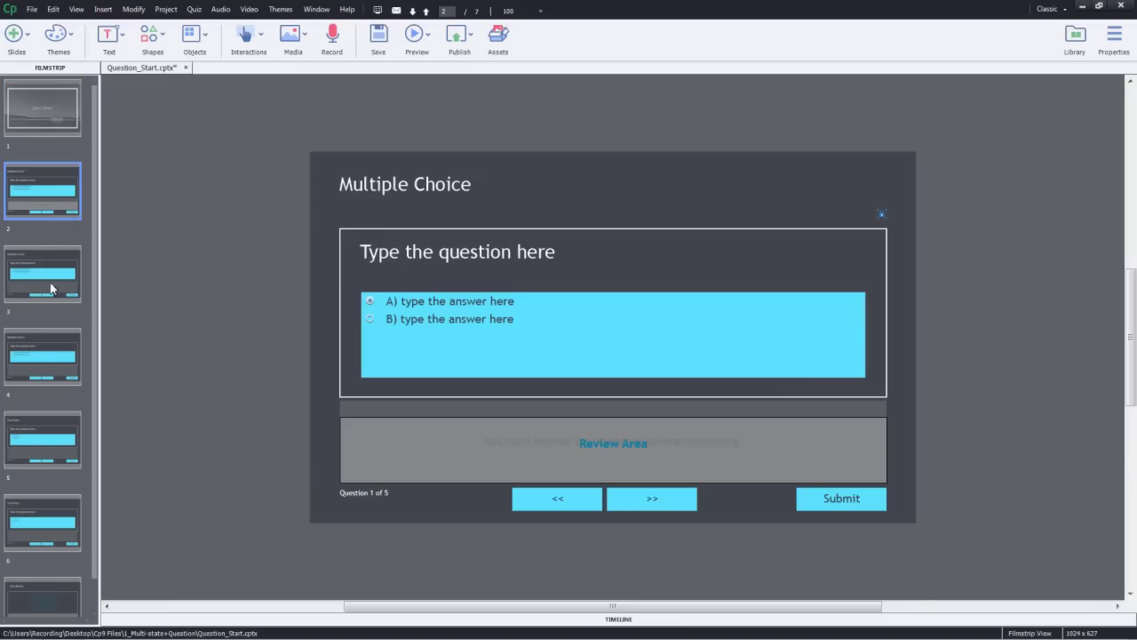
click(52, 289)
click(46, 358)
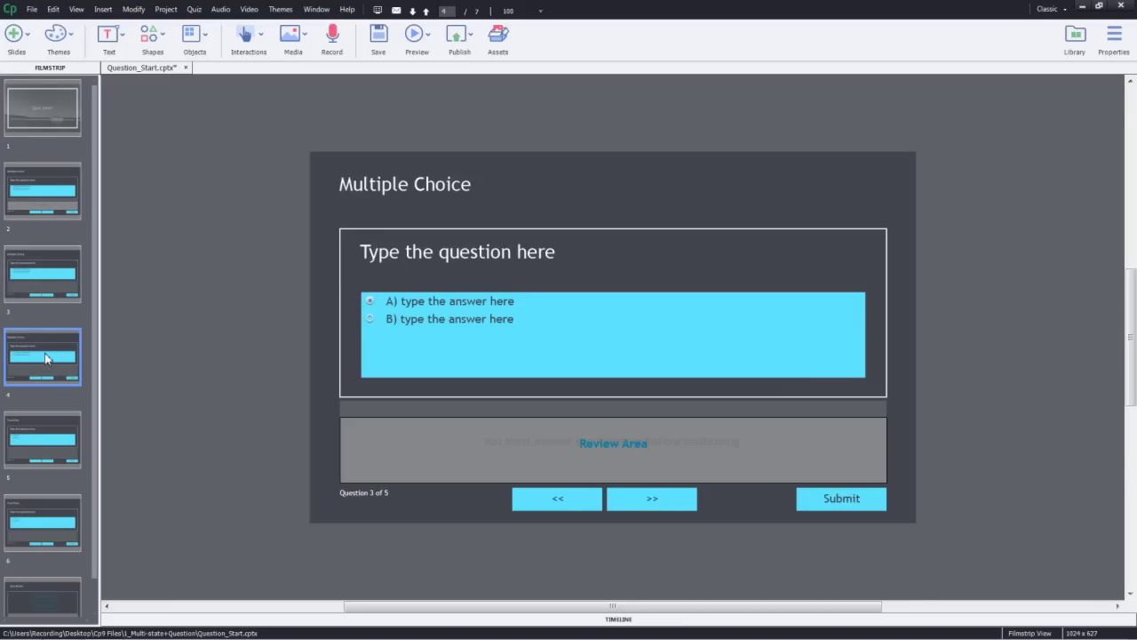
click(30, 189)
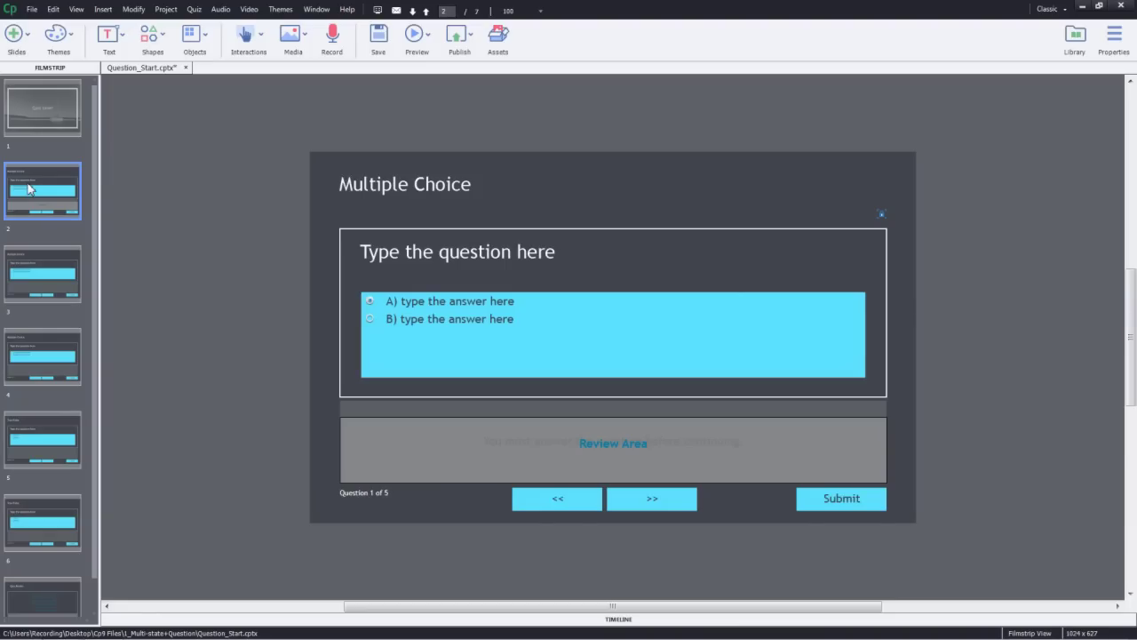
Step: Draw a small ellipse circle at the top of the slide and fill it light cyan
click(148, 37)
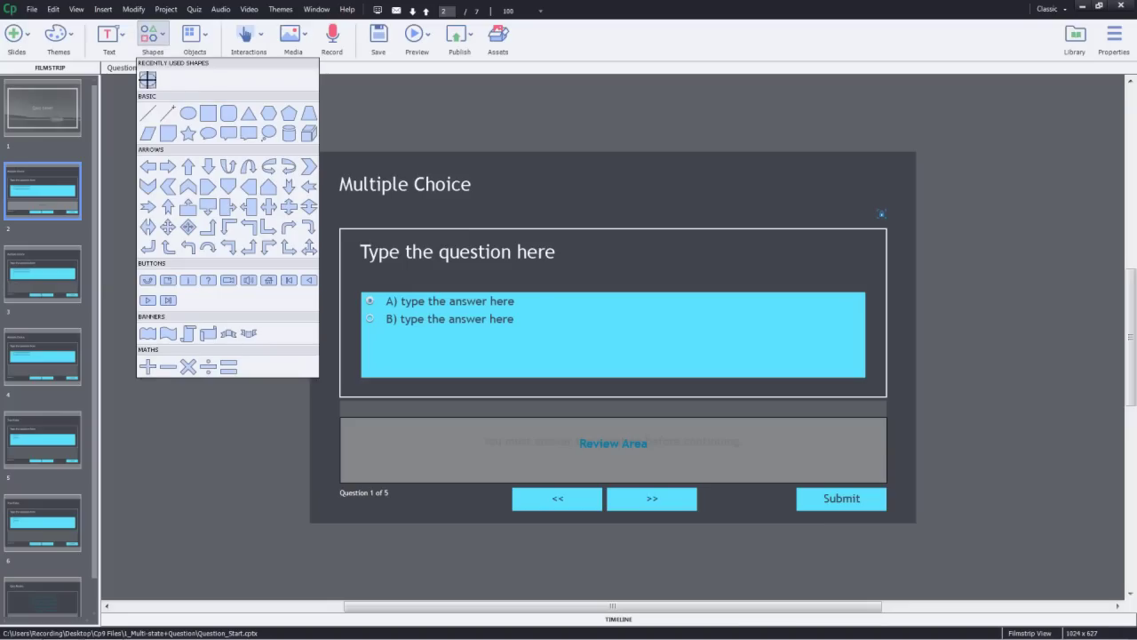
click(147, 80)
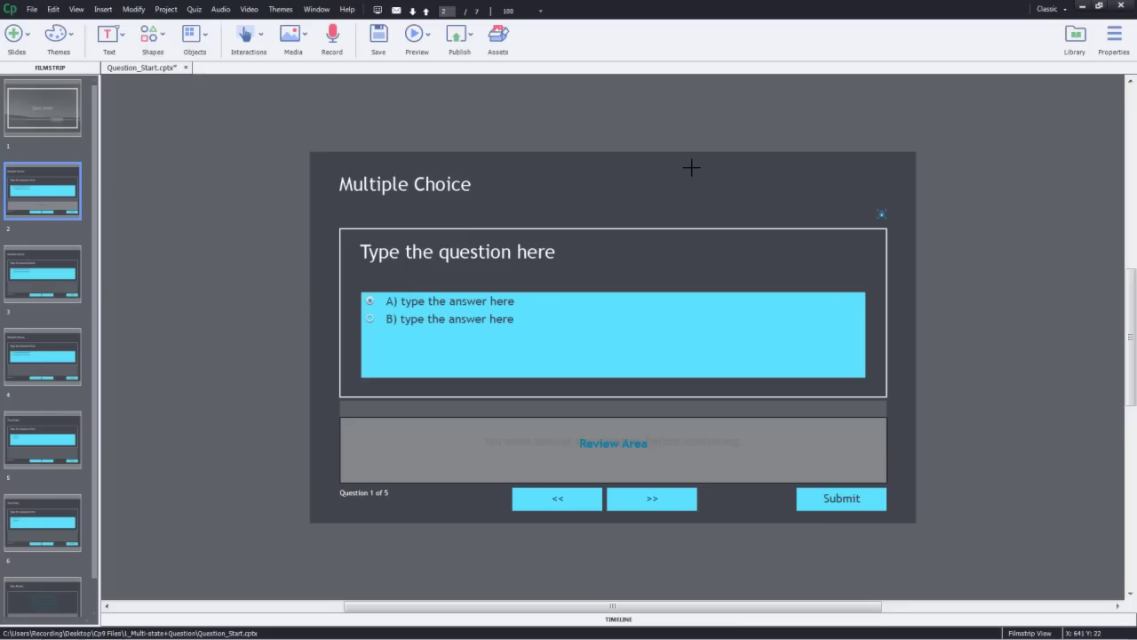
drag(691, 167, 716, 190)
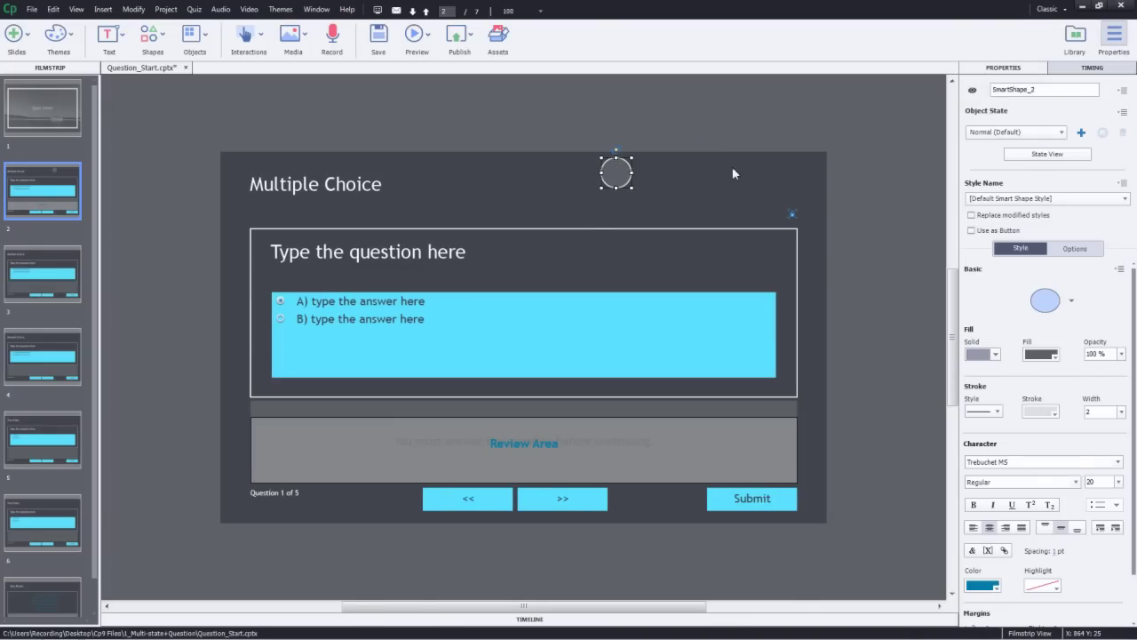
click(1053, 354)
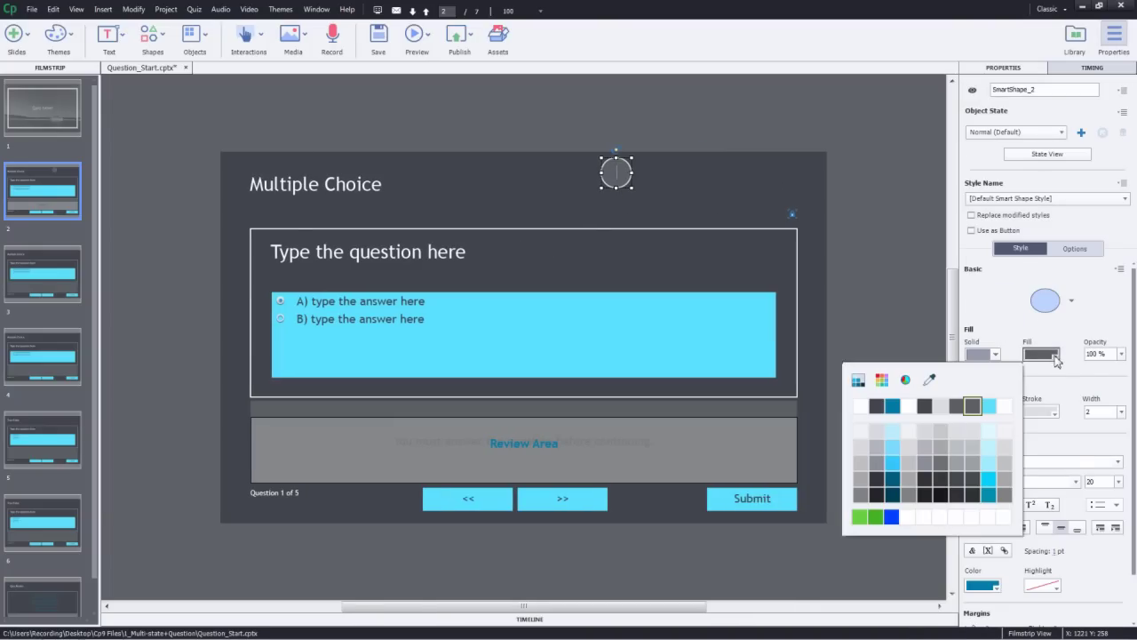
click(990, 407)
Step: Type the number 1 inside the circle and open its object states
double_click(621, 173)
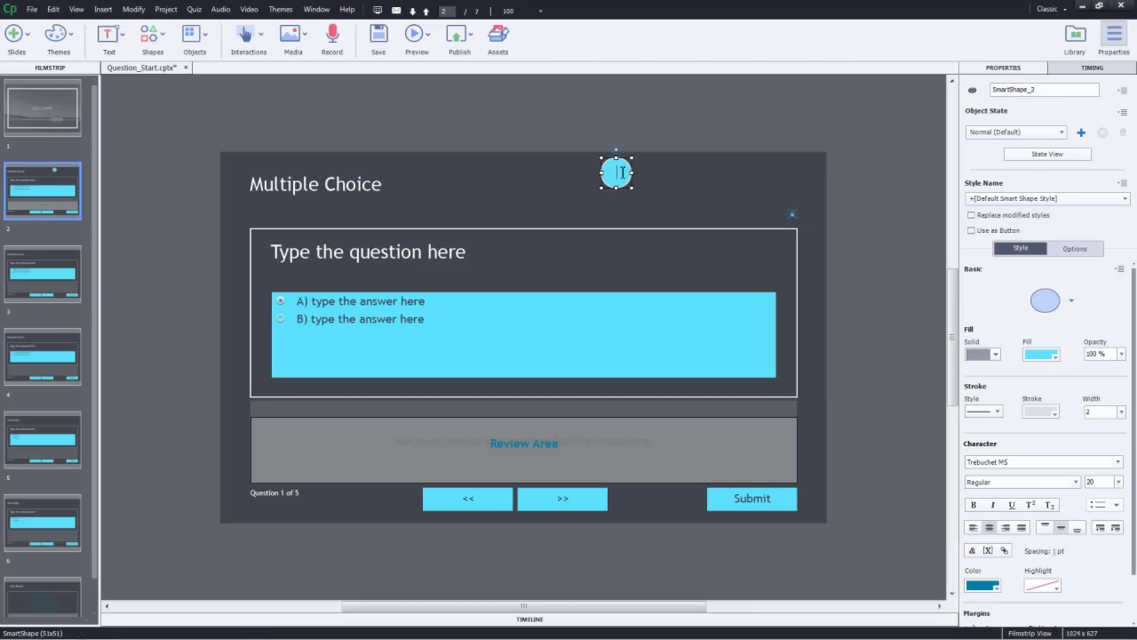
text(1)
key(Escape)
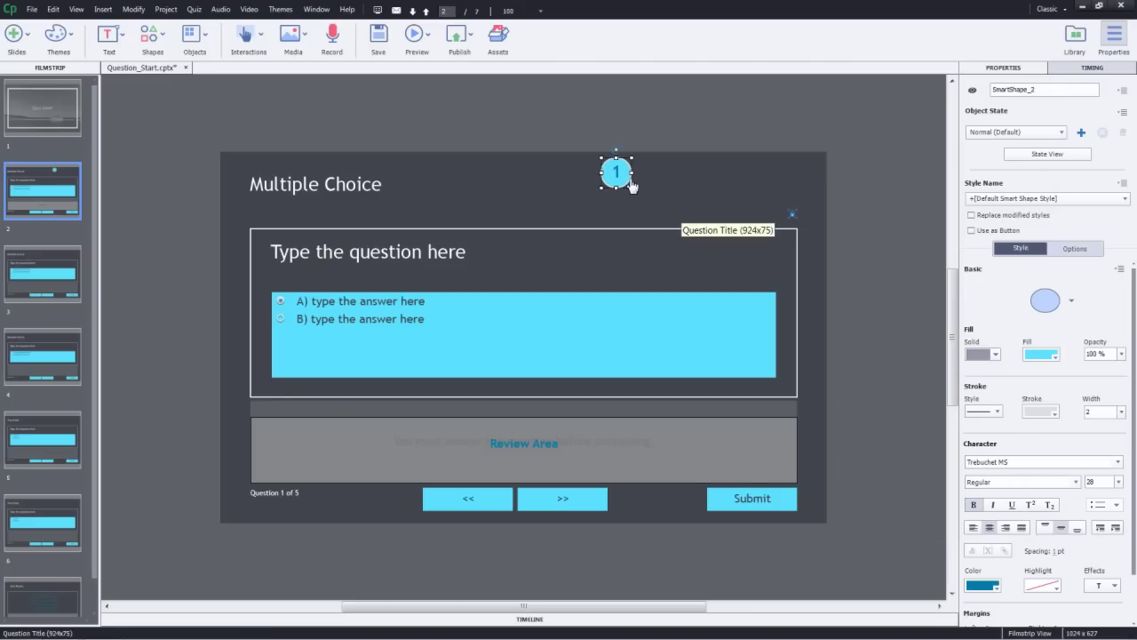
click(1044, 156)
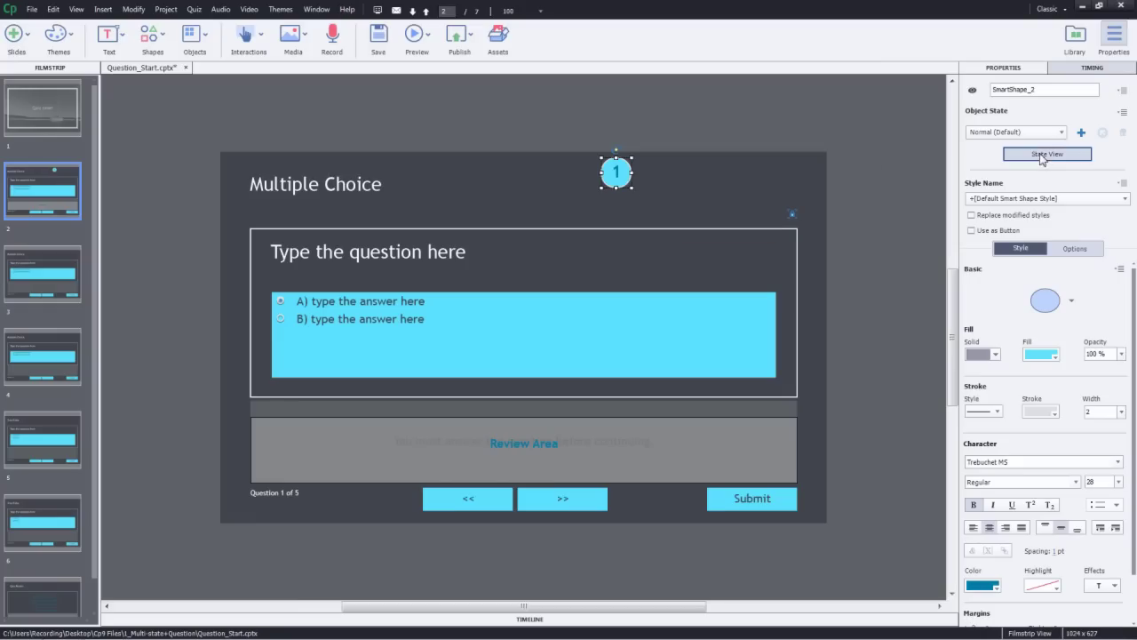
Step: Add a state named Correct to the circle with a green fill
right_click(41, 164)
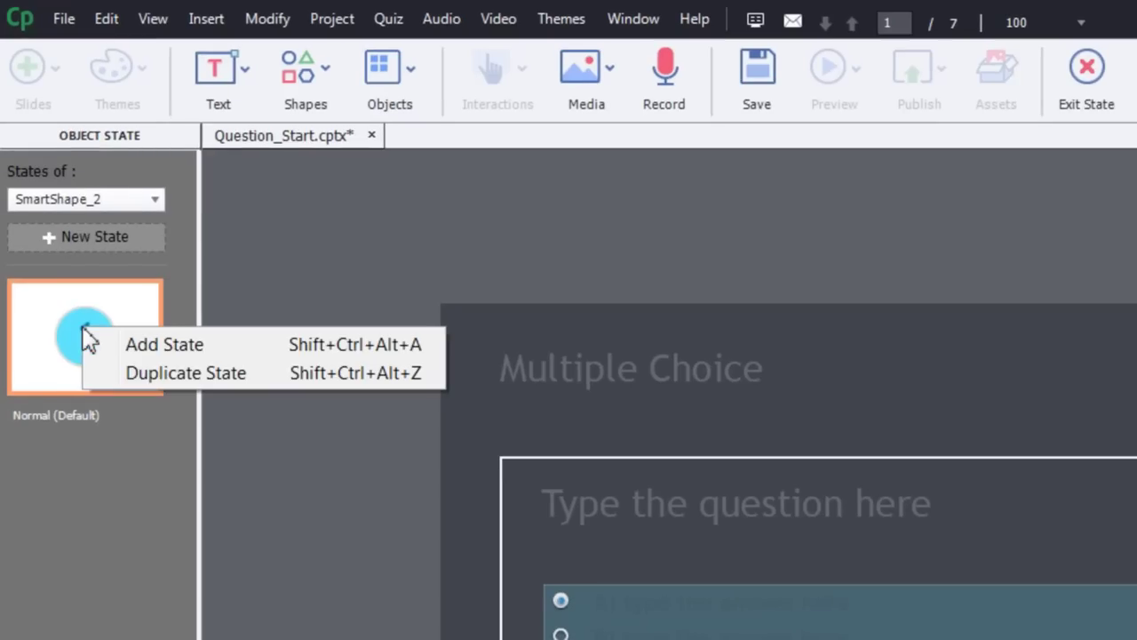
click(145, 351)
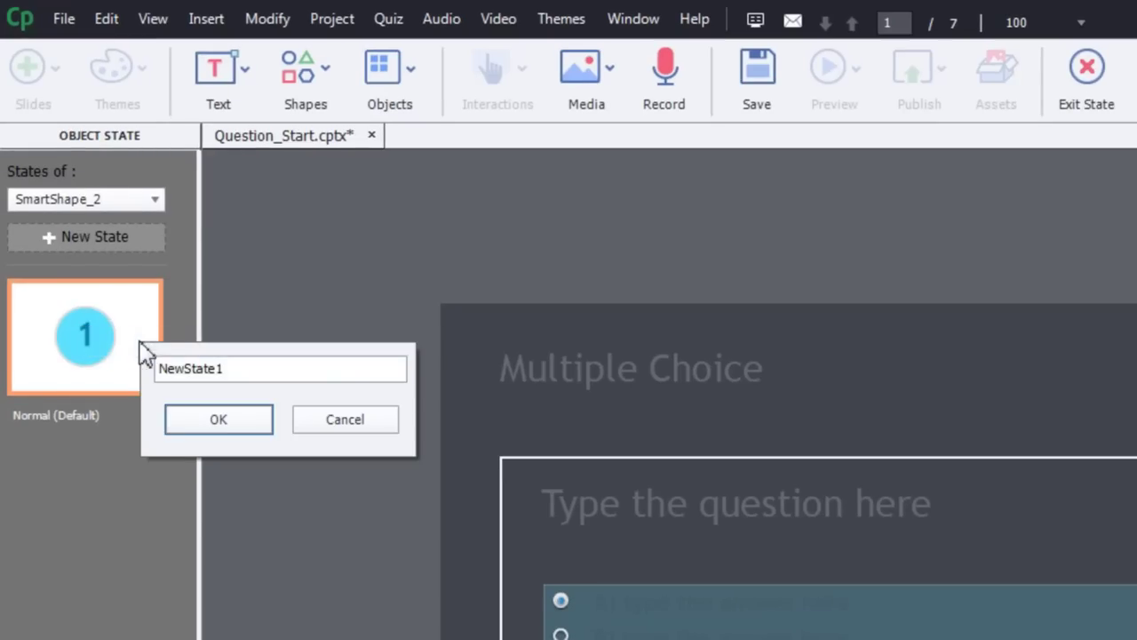
double_click(193, 368)
text(Correc)
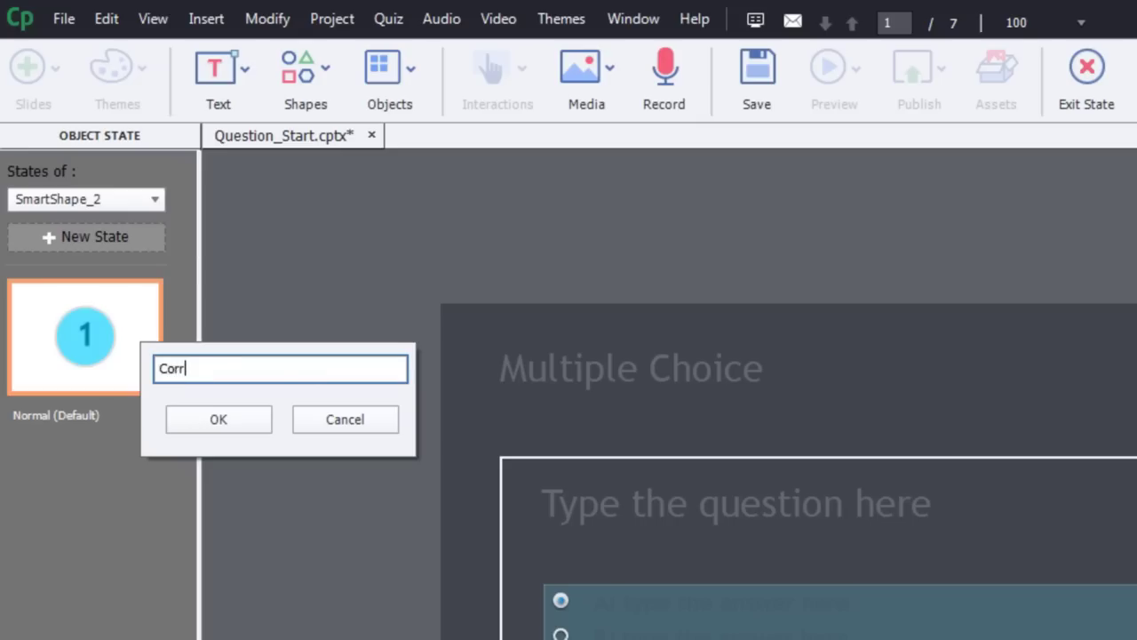
click(241, 424)
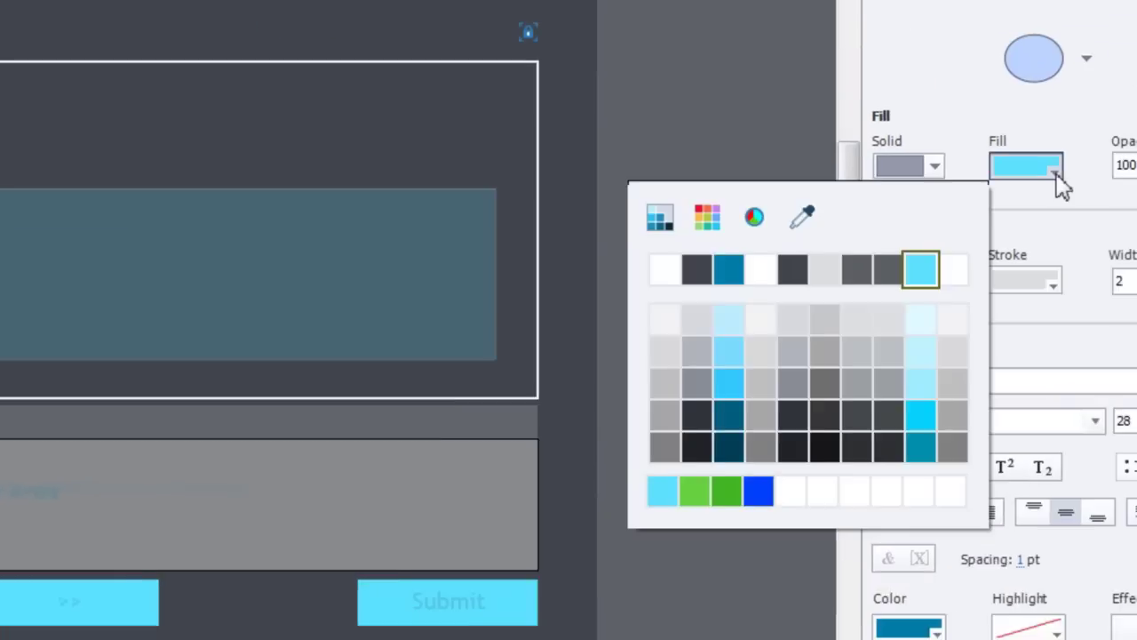
click(698, 490)
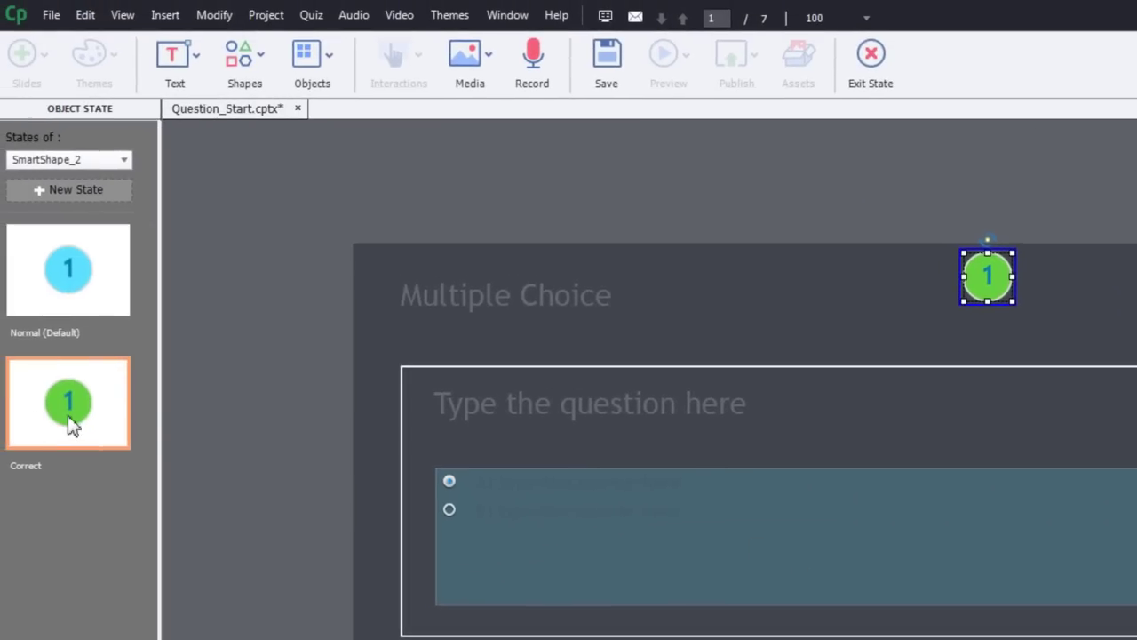
Step: Add a second state named Incorrect with a pink fill
click(64, 196)
double_click(153, 215)
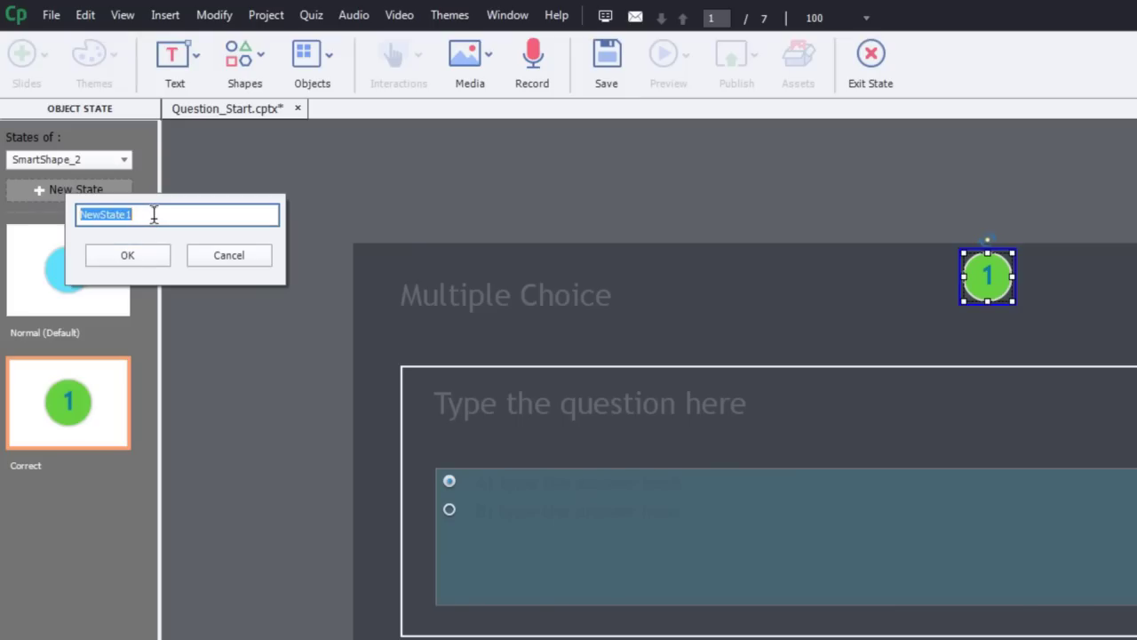
text(Incorrect)
click(122, 257)
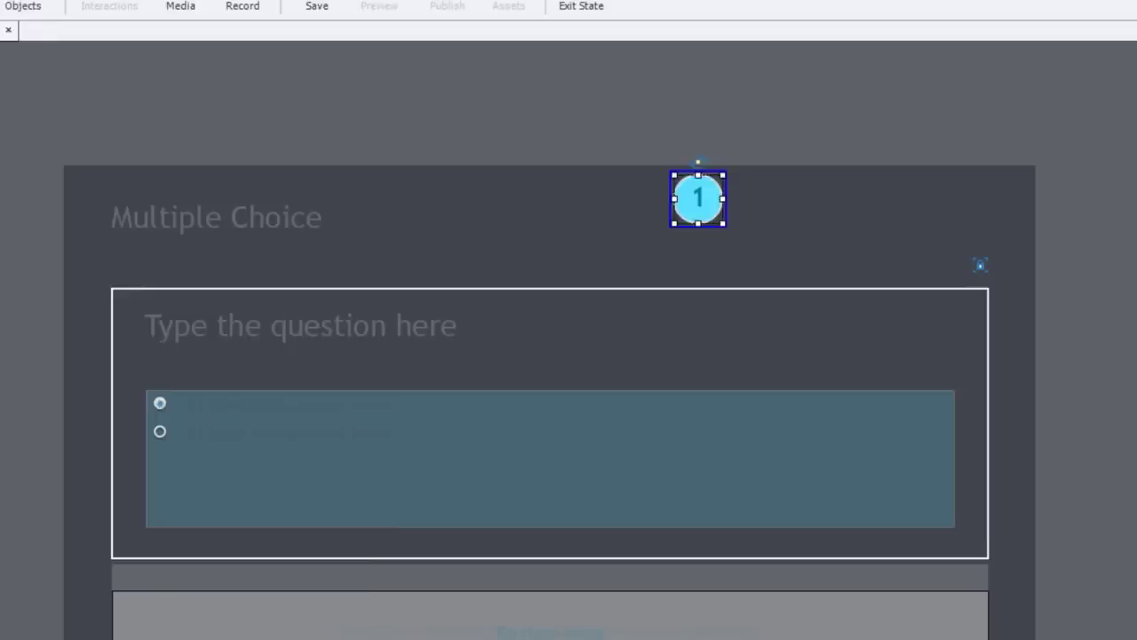
click(1136, 451)
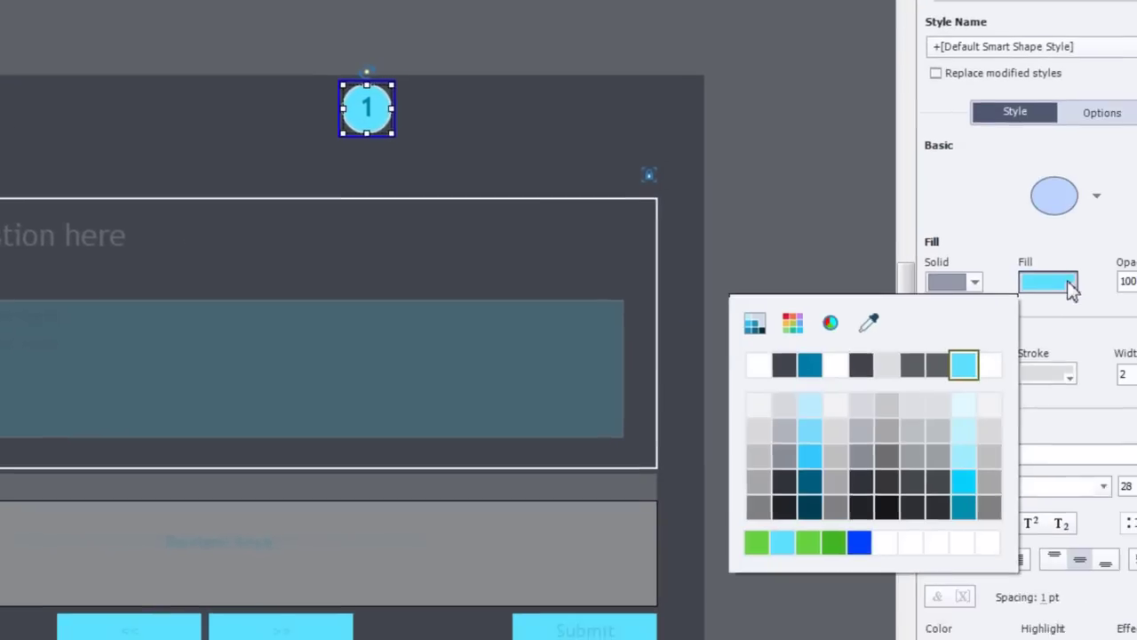
click(729, 306)
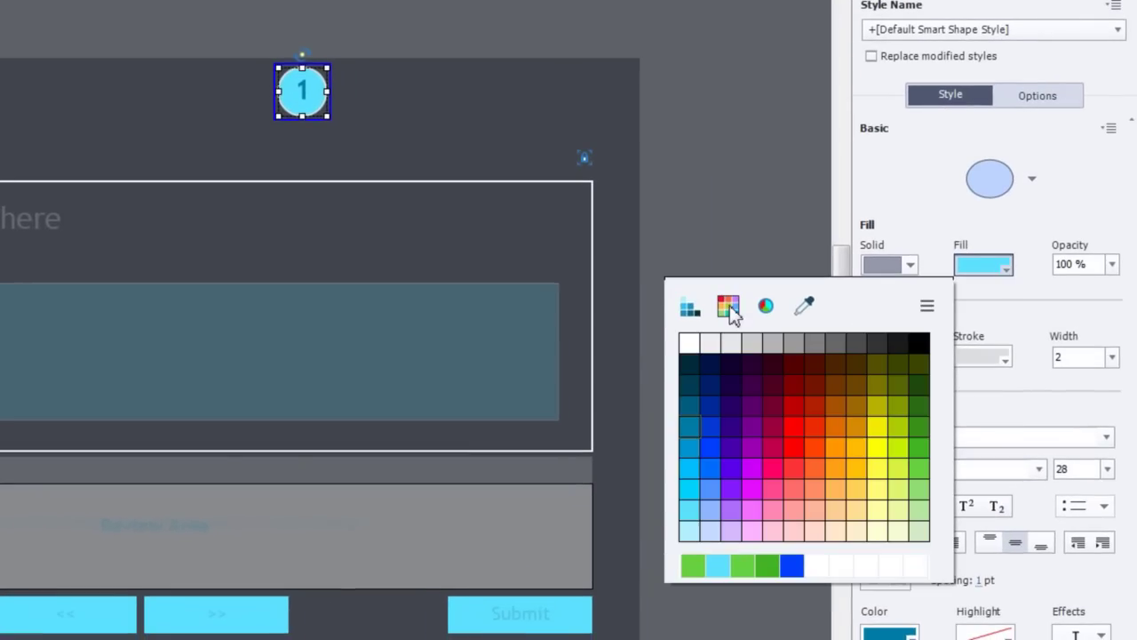
click(775, 513)
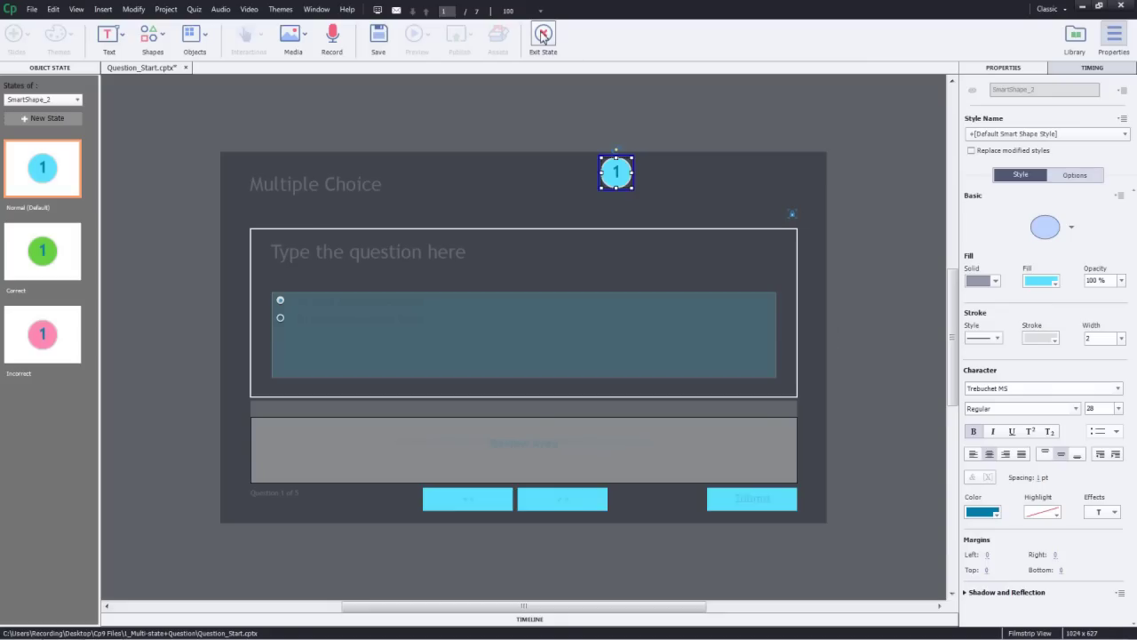
Step: Exit state view and set the numbered circles to display for Rest of Project
click(542, 35)
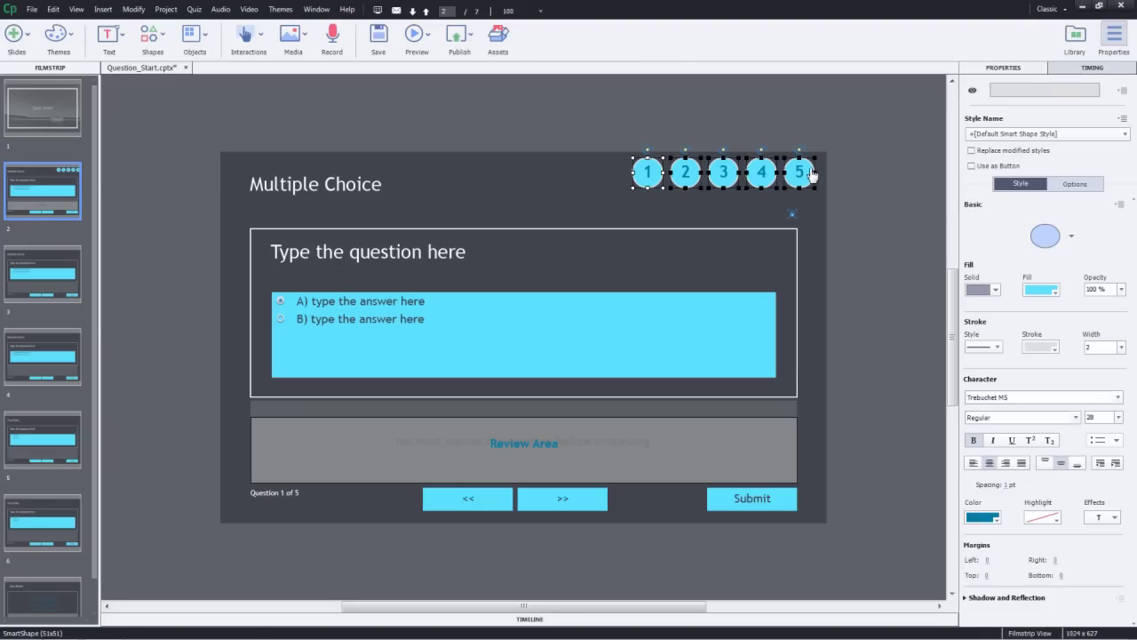
click(1089, 71)
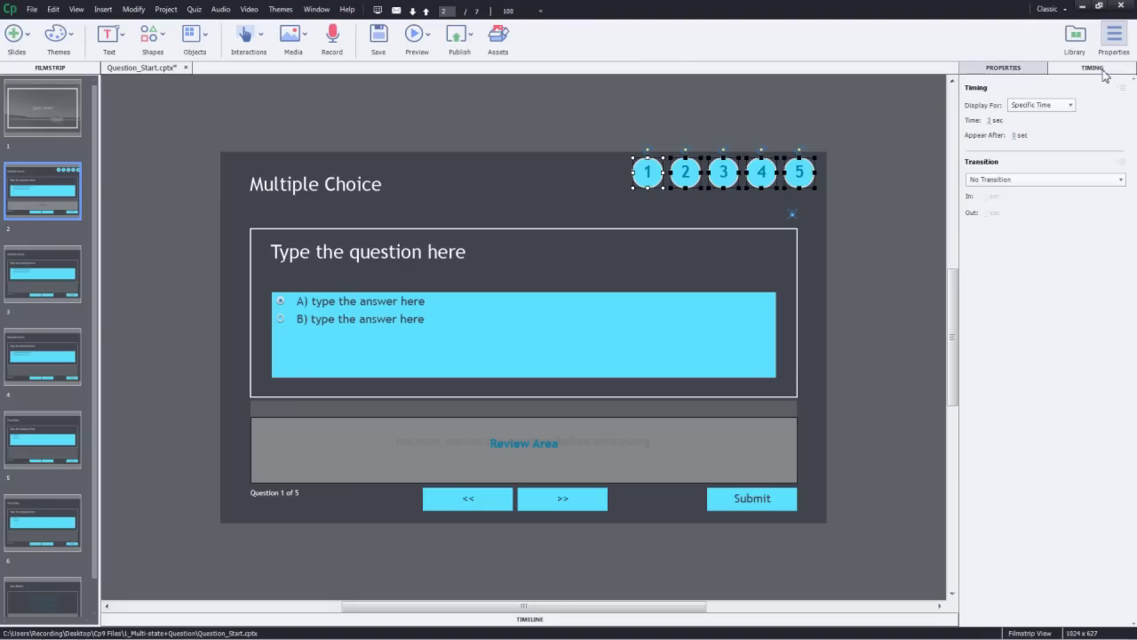
click(1067, 105)
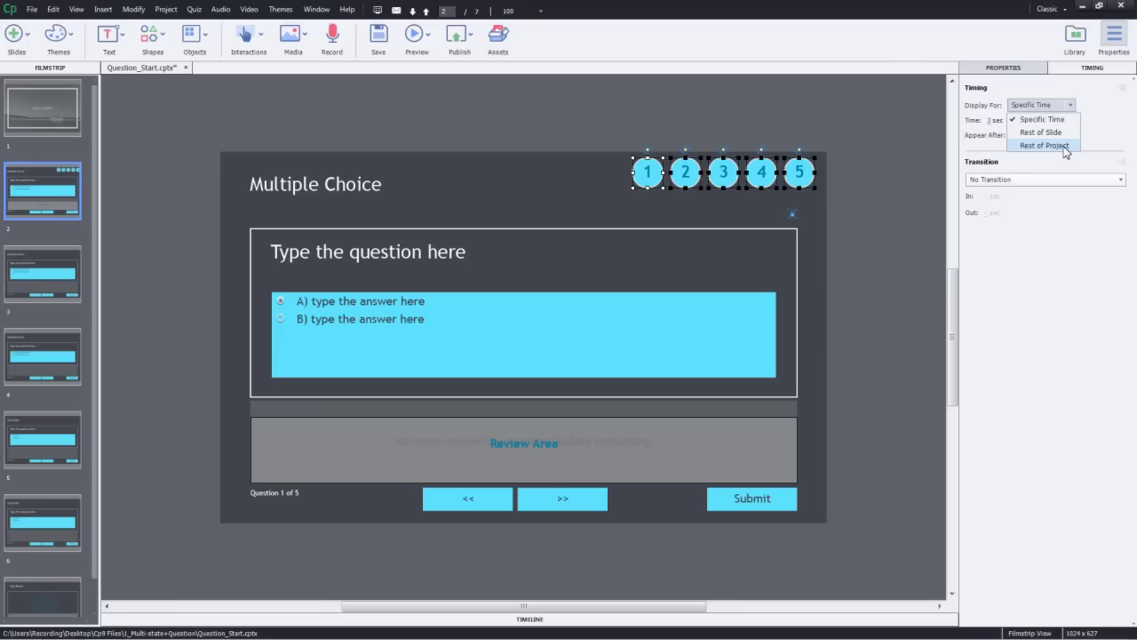
click(1065, 146)
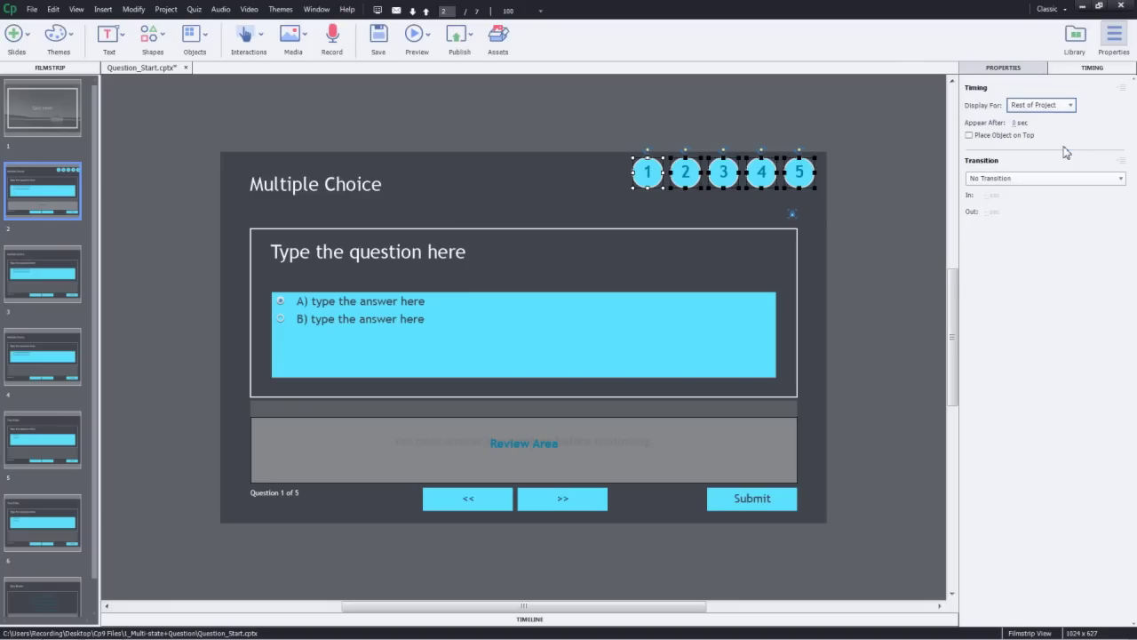
Step: Rename the first three circles One, Two and Three in Properties
click(899, 253)
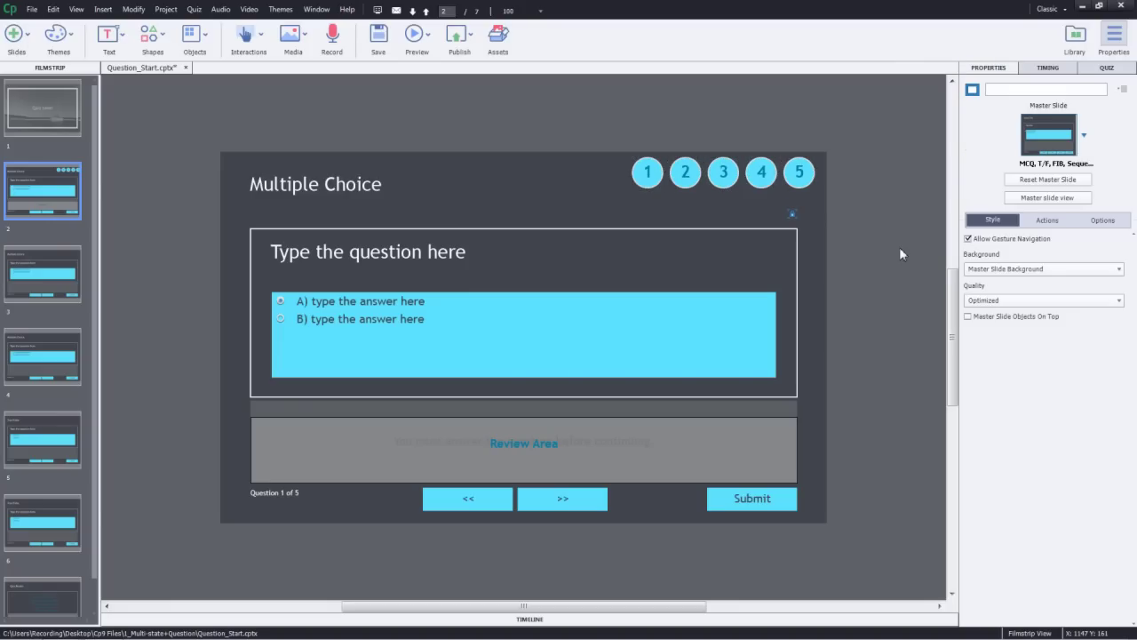
click(647, 171)
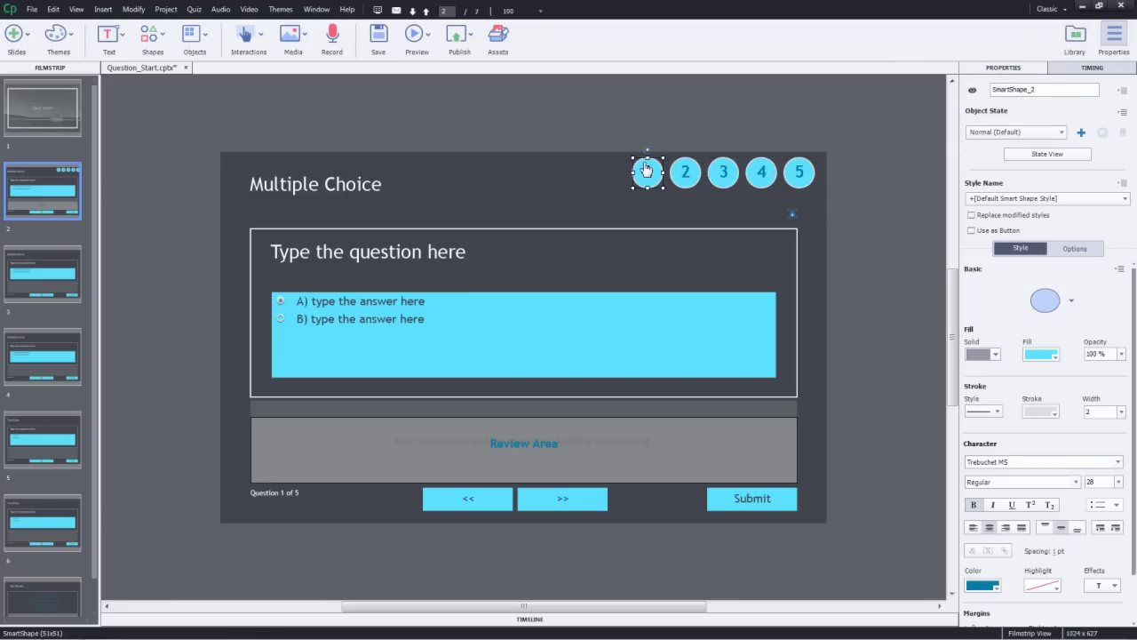
double_click(1020, 89)
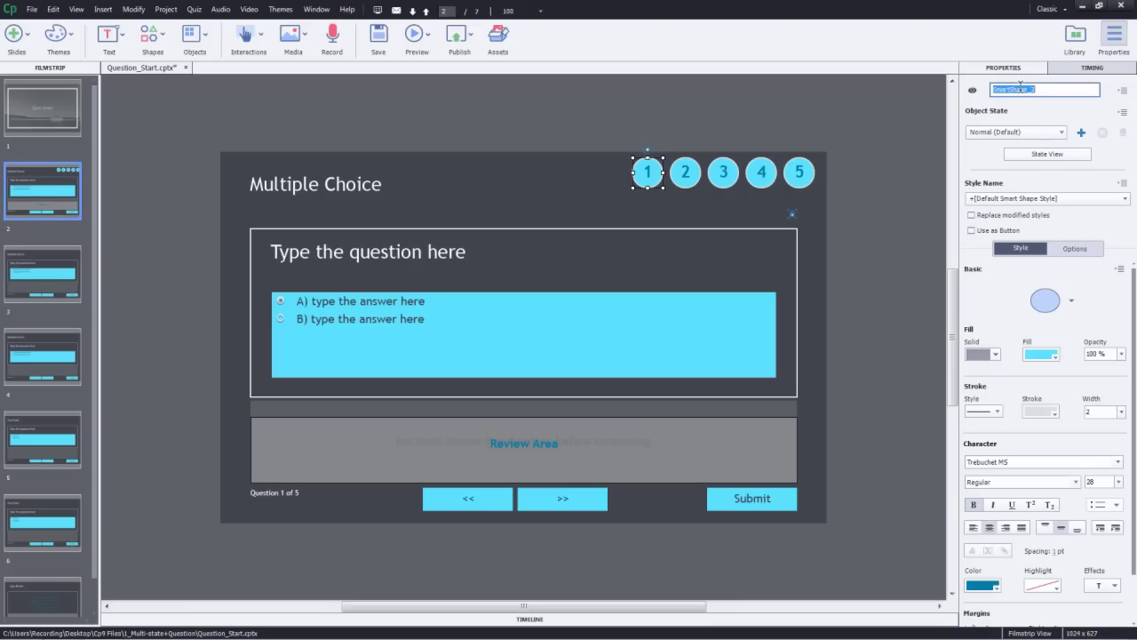
text(One)
key(Return)
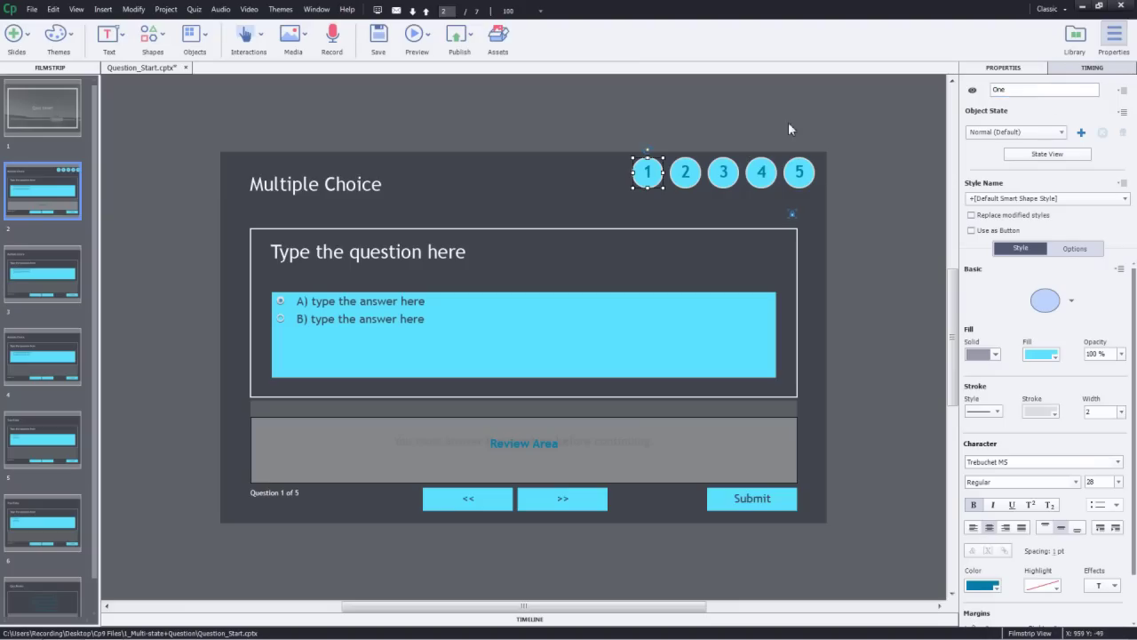
click(689, 164)
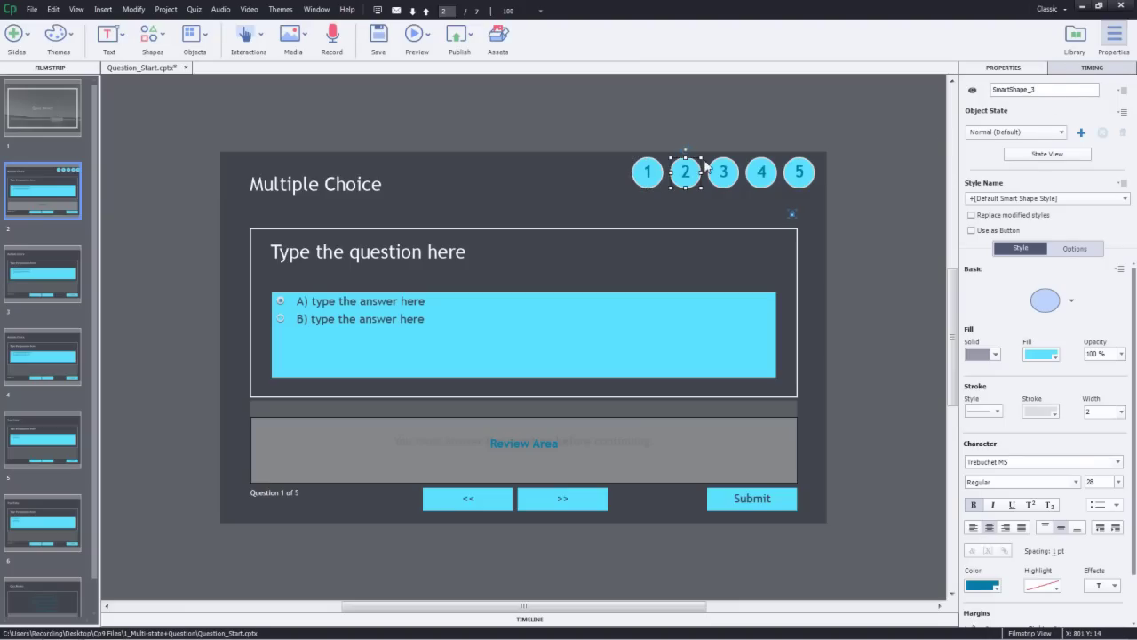
double_click(1017, 89)
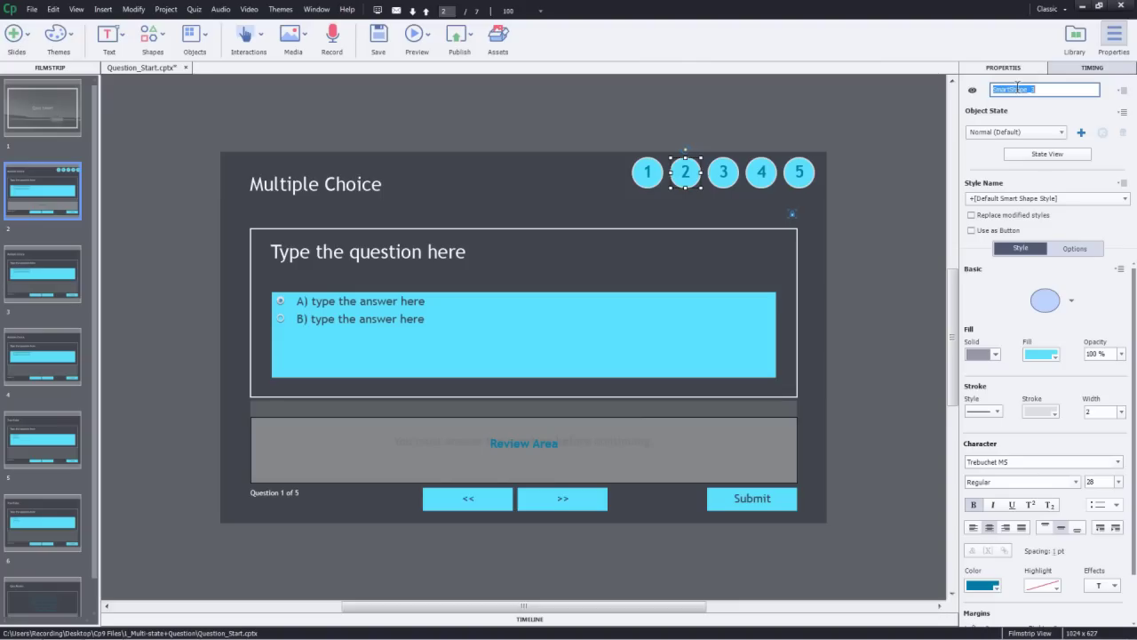
text(Two)
key(Return)
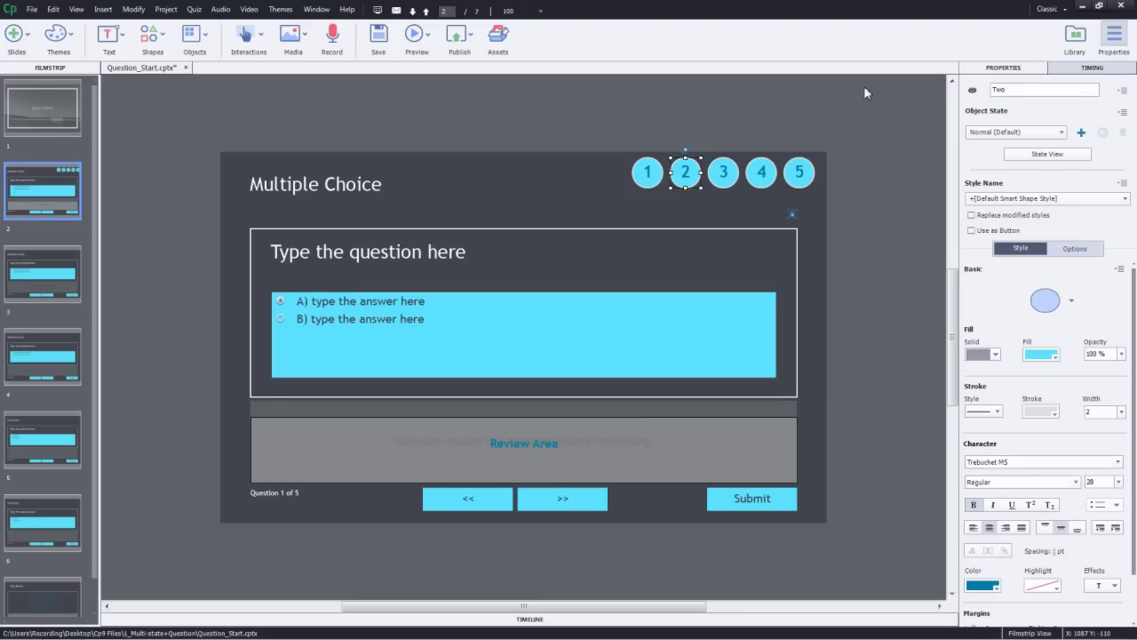
click(724, 172)
double_click(1025, 89)
text(Three)
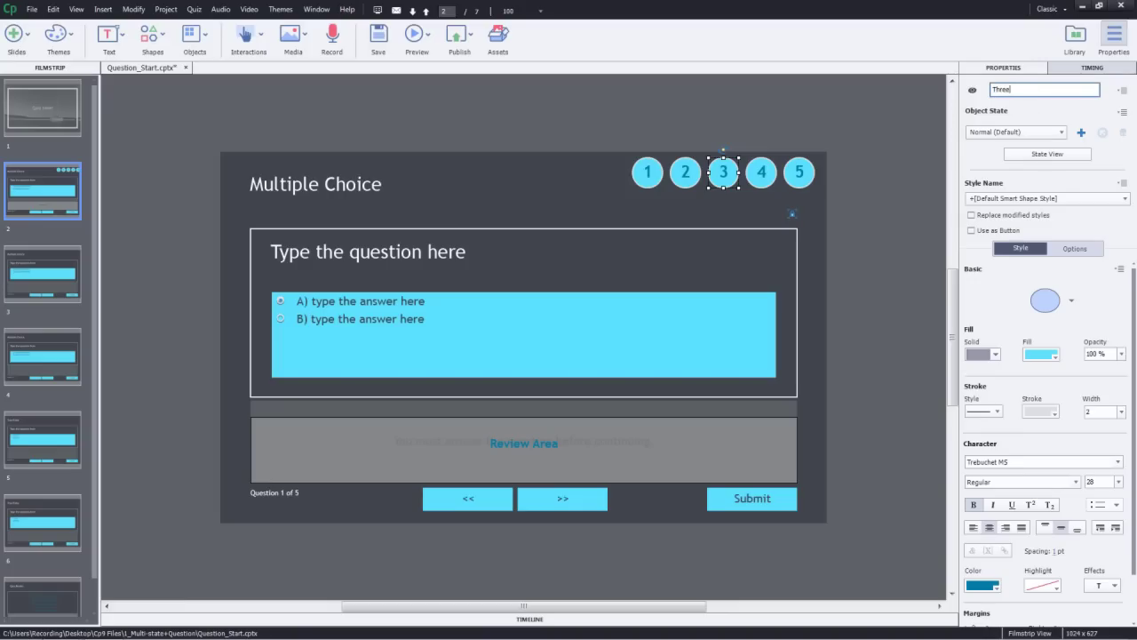
key(Return)
Step: Rename circles 4 and 5 Four and Five, then deselect them
click(761, 171)
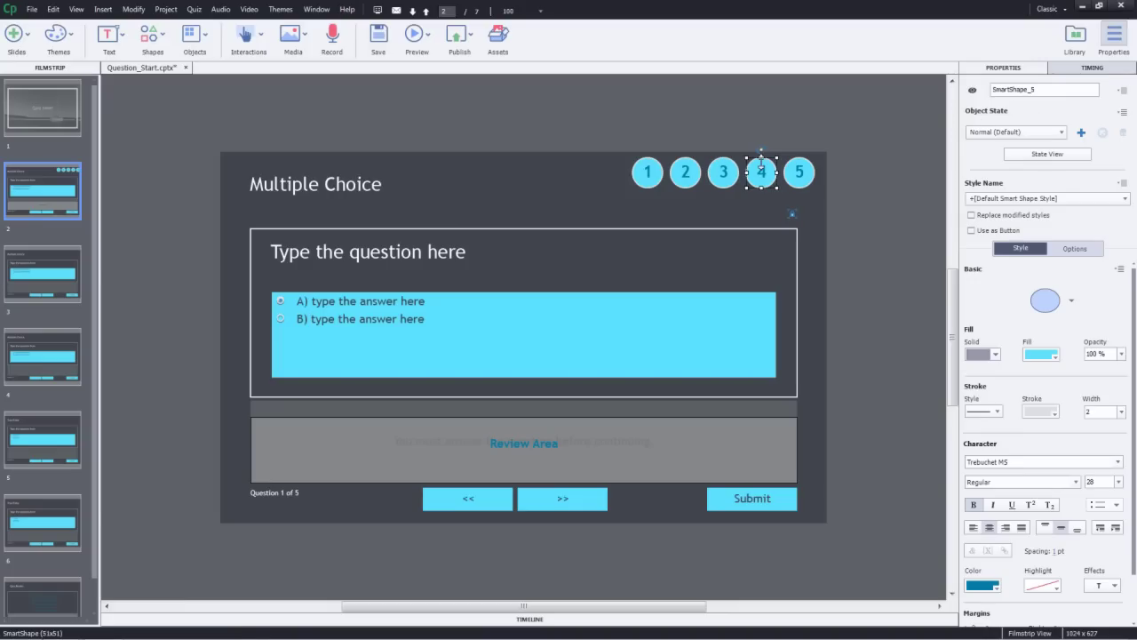
double_click(1021, 90)
text(F)
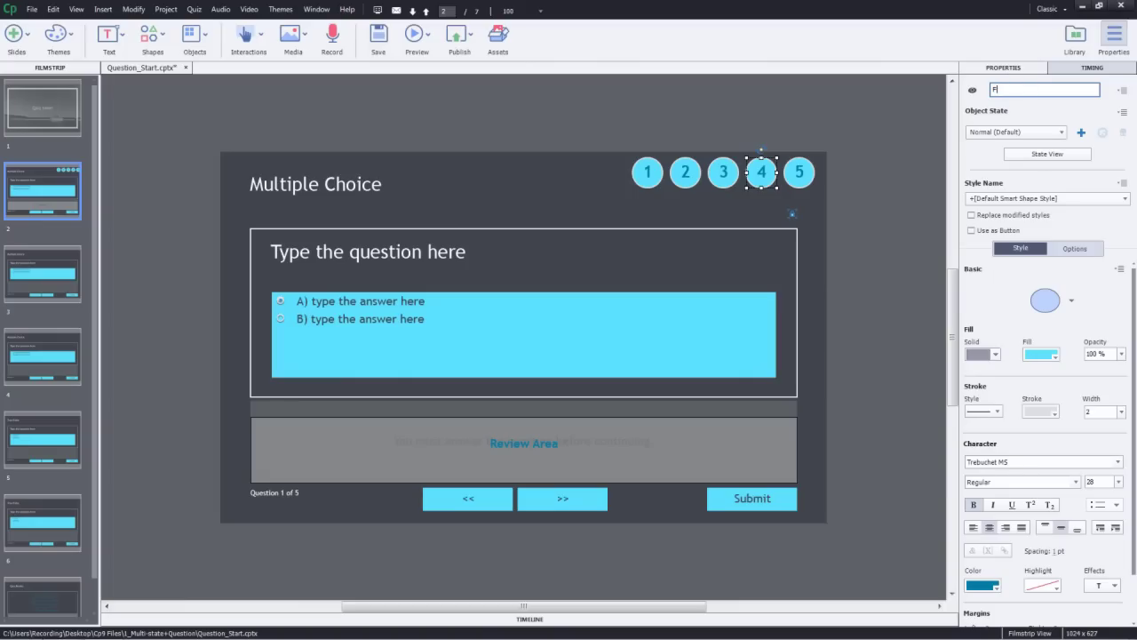
text(our)
key(Return)
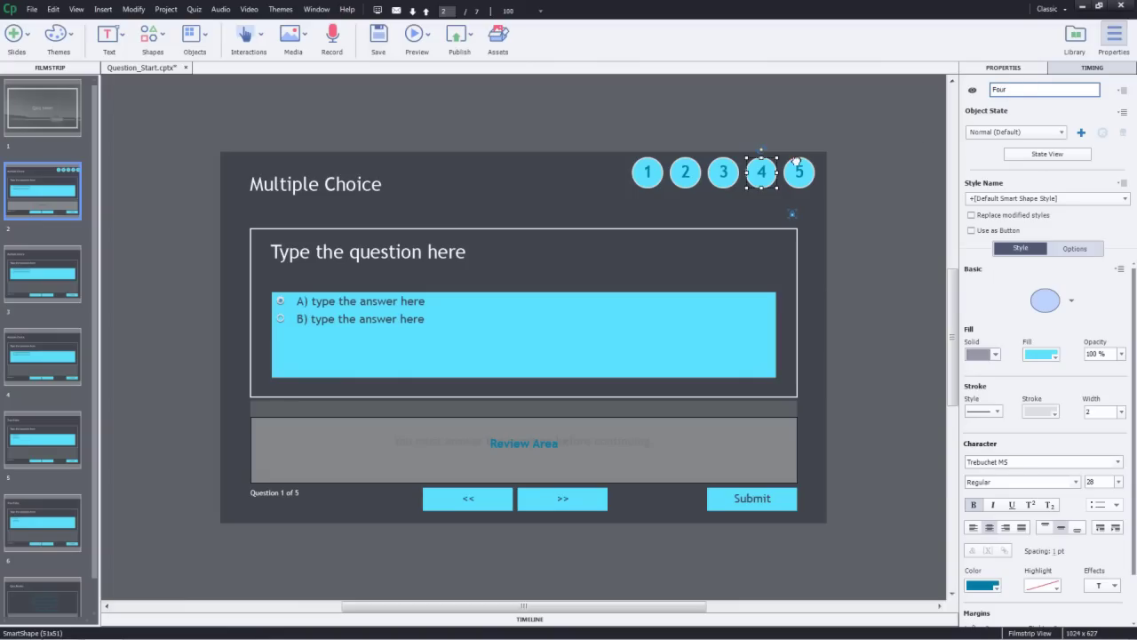
click(798, 171)
double_click(1018, 89)
text(F)
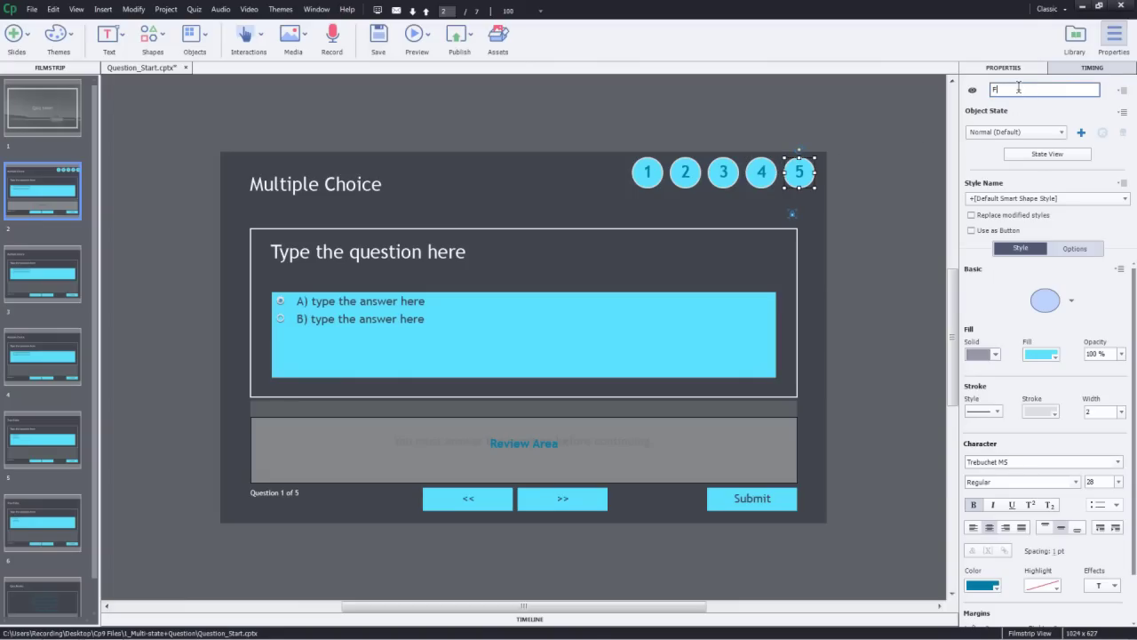
text(ive)
key(Return)
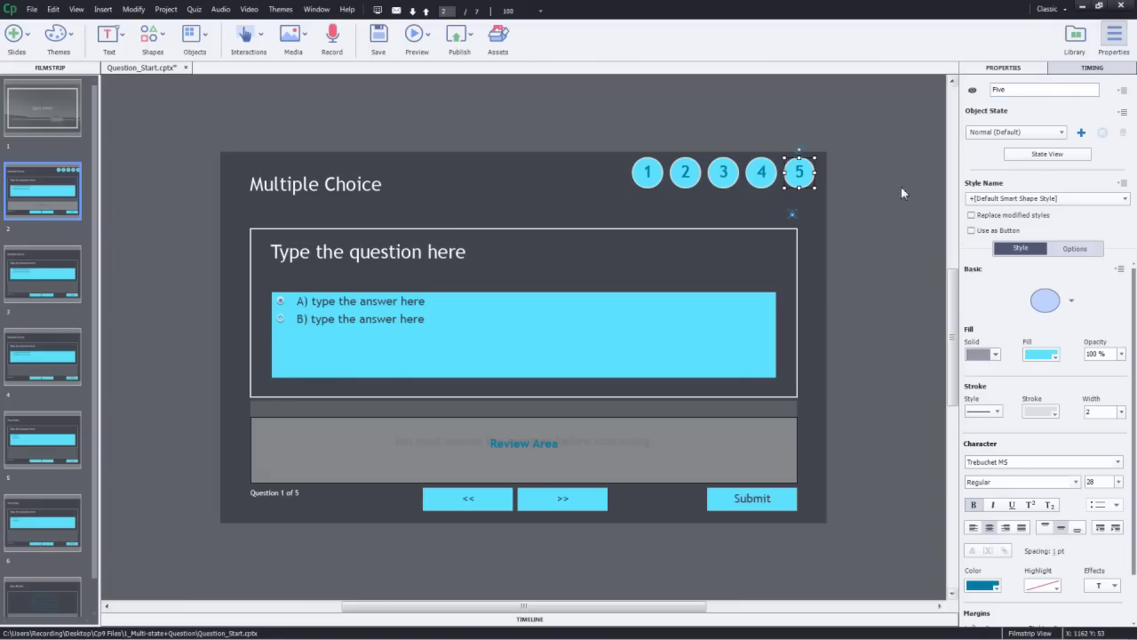
click(877, 187)
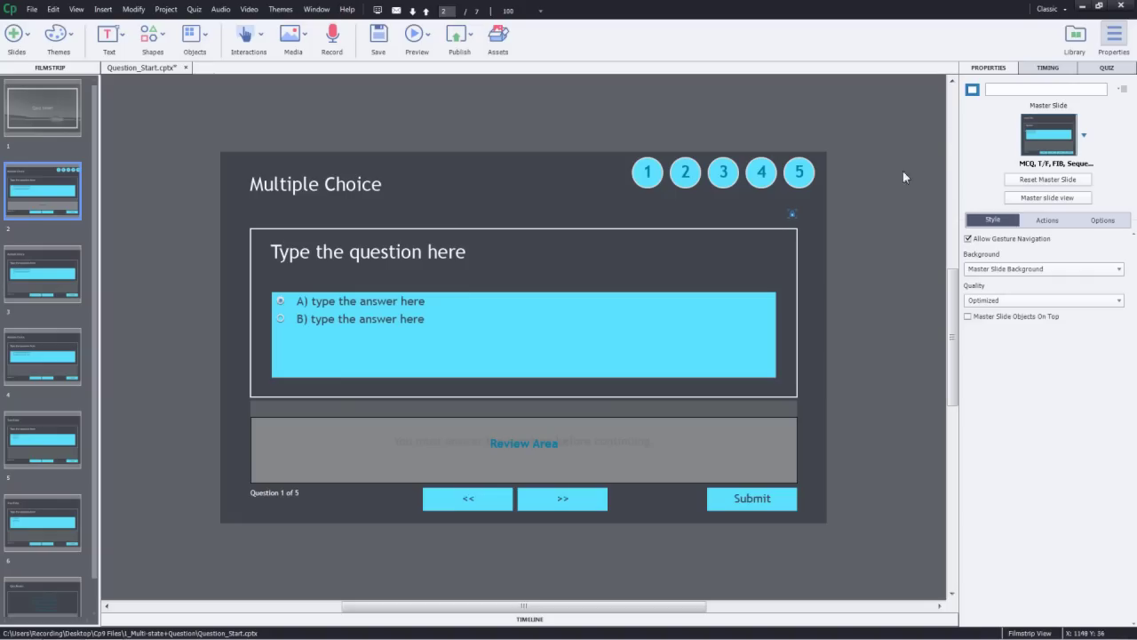
Step: In Quiz settings, set On Success to change circle One to Correct and Last Attempt to Change State of
click(1106, 69)
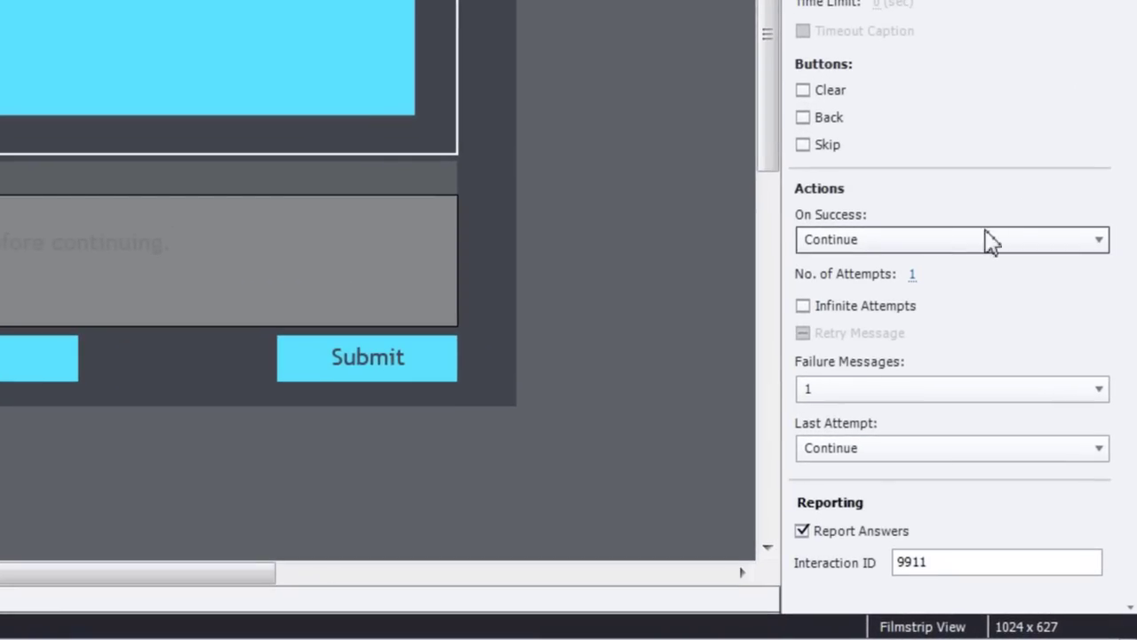
click(878, 246)
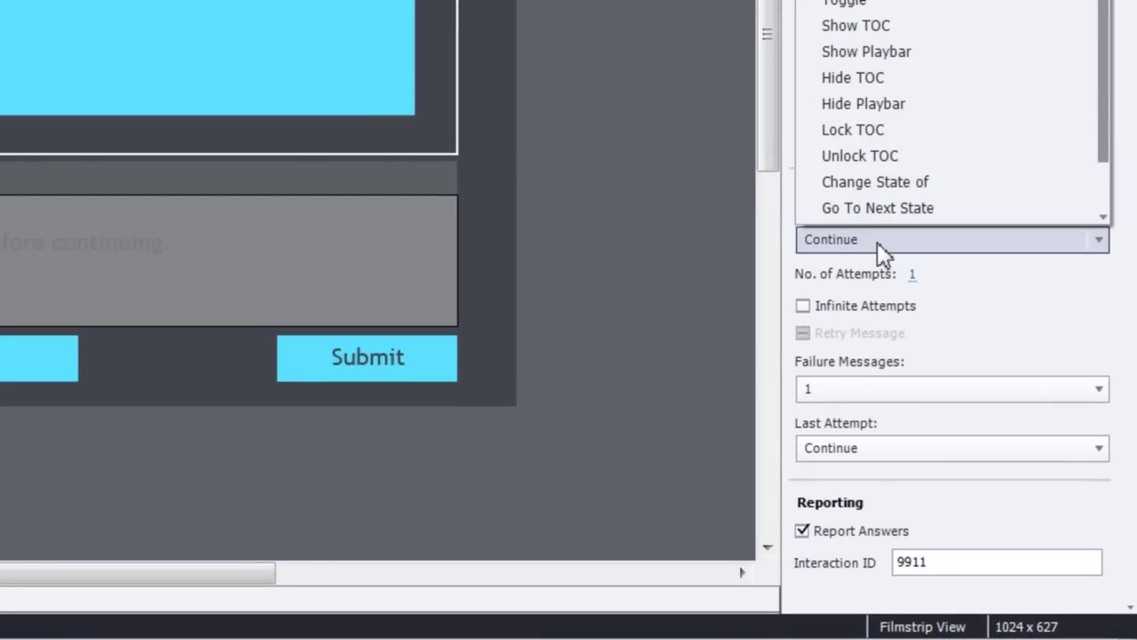
scroll(852, 177, down, 1)
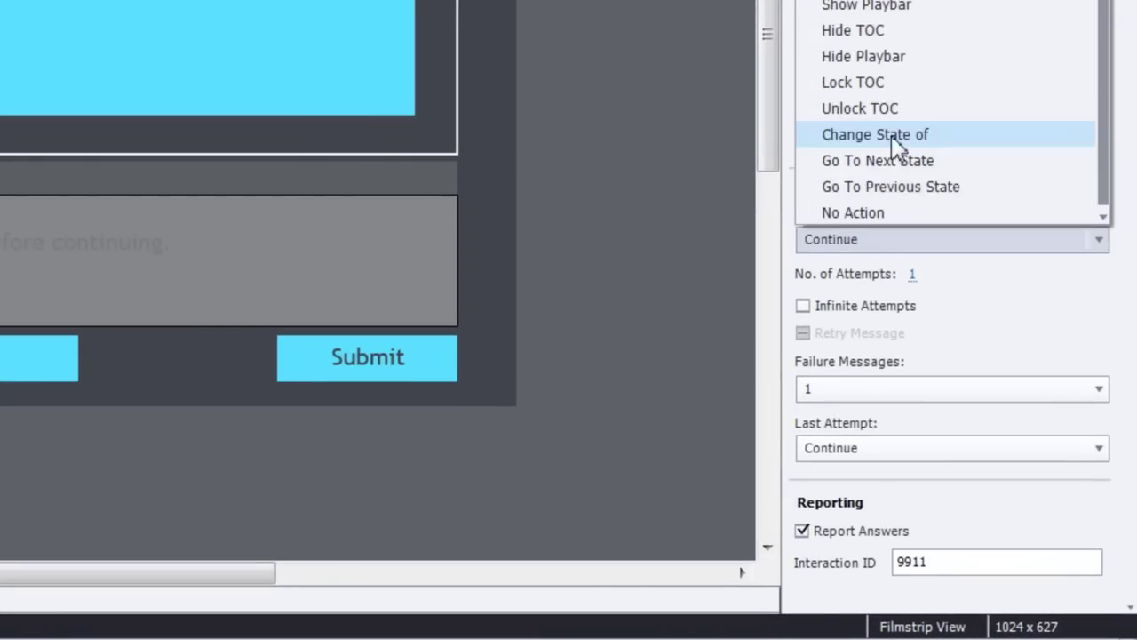
click(825, 135)
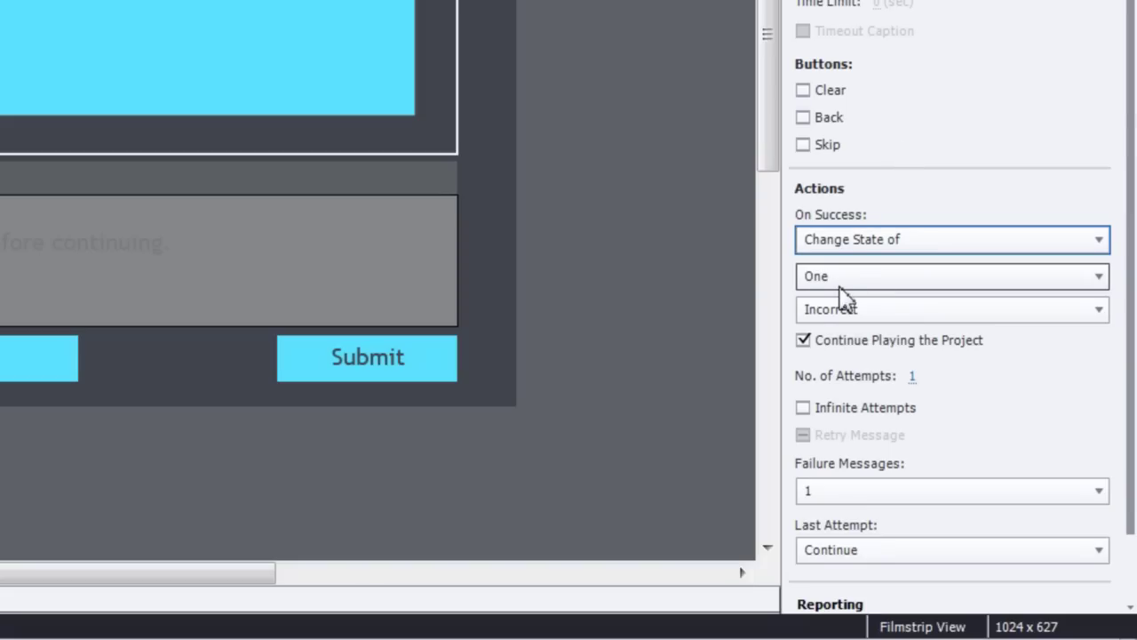
click(895, 319)
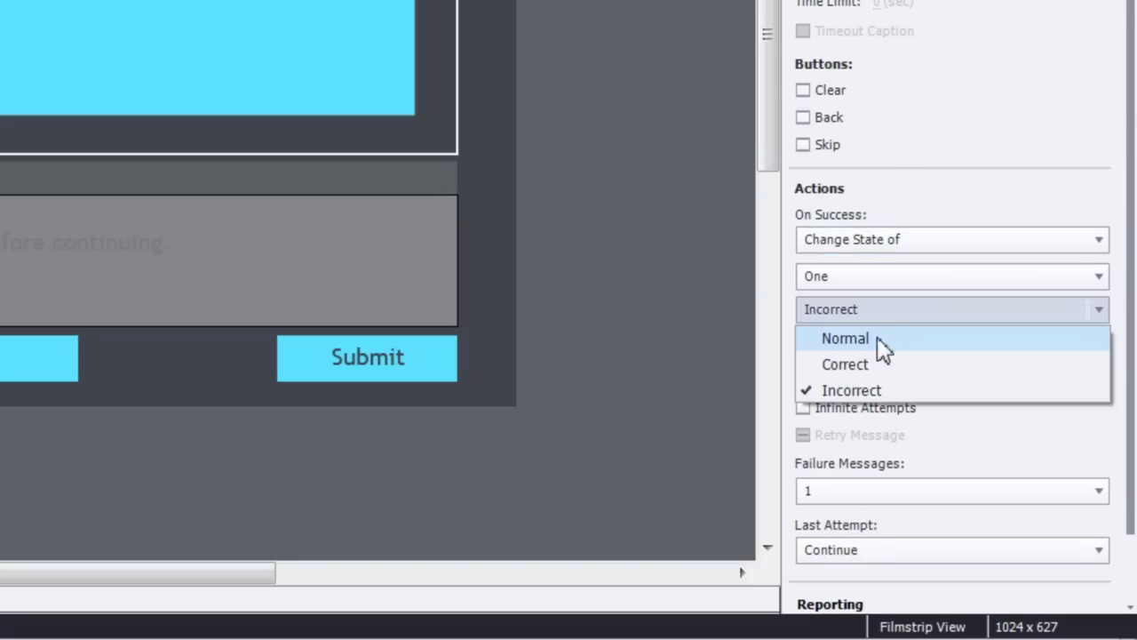
click(875, 366)
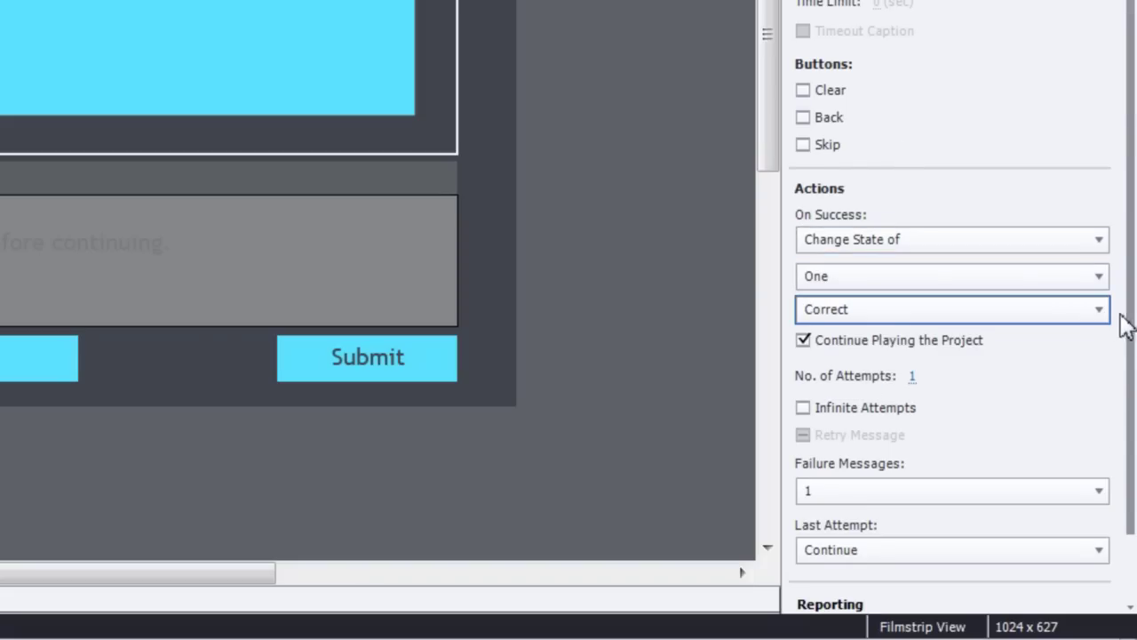
scroll(1109, 307, down, 1)
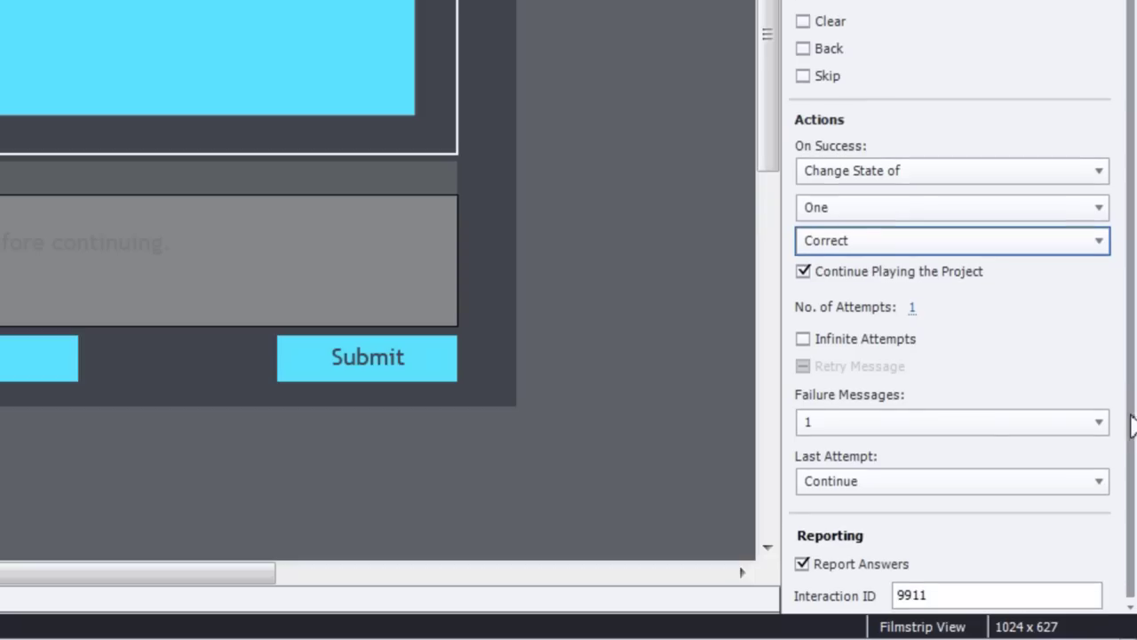
click(891, 487)
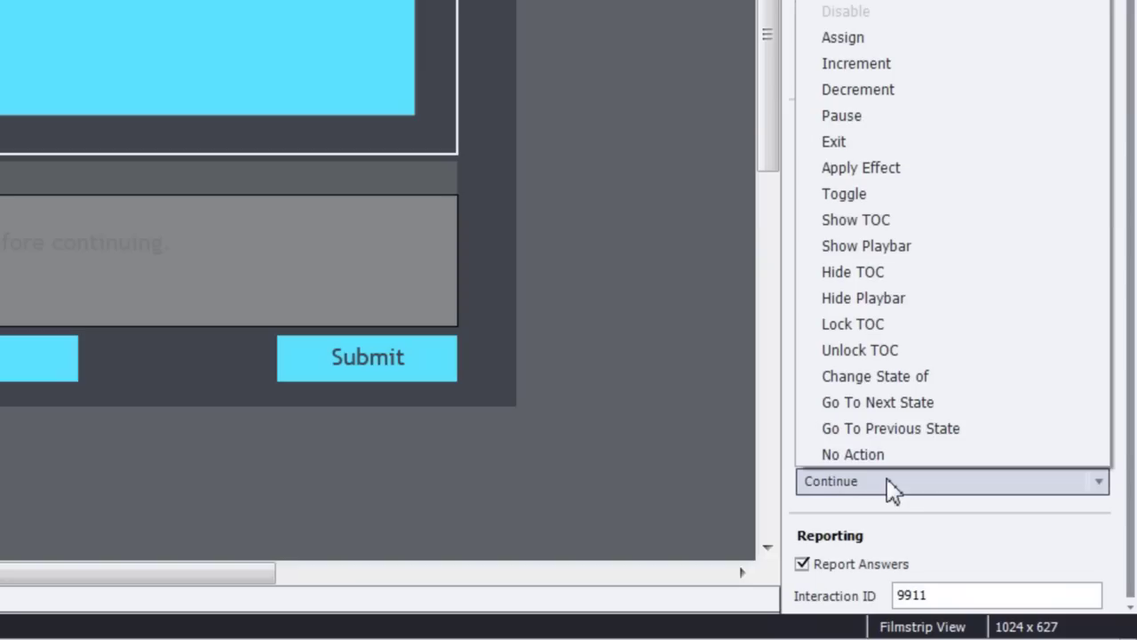
click(891, 380)
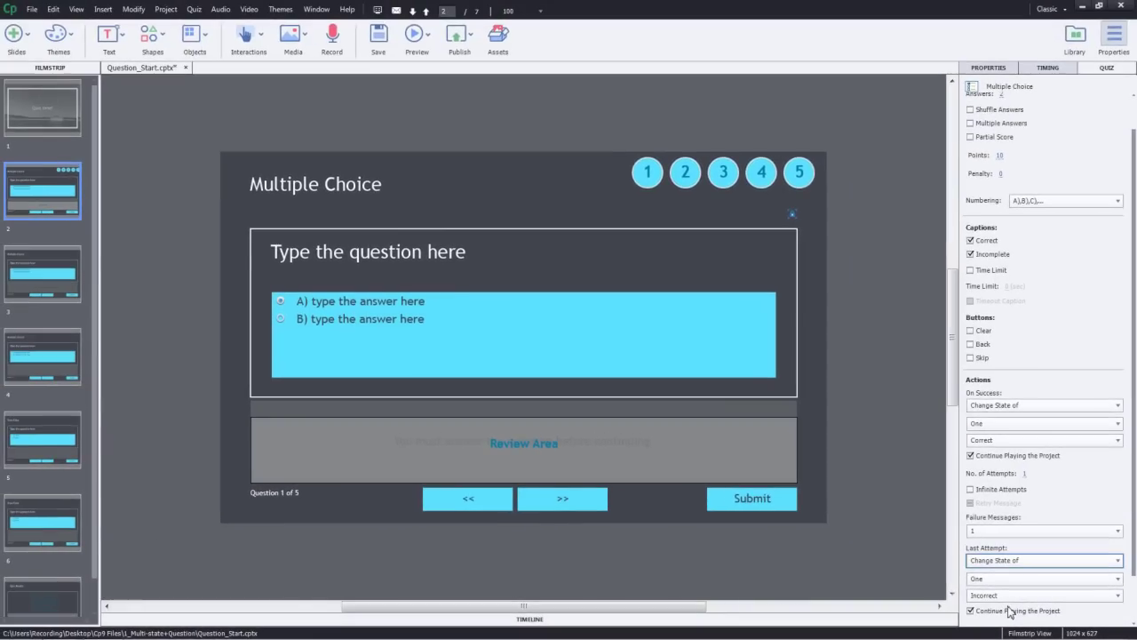
Step: On the question 2 slide, make success change circle Two to its Correct state
click(23, 278)
click(1033, 439)
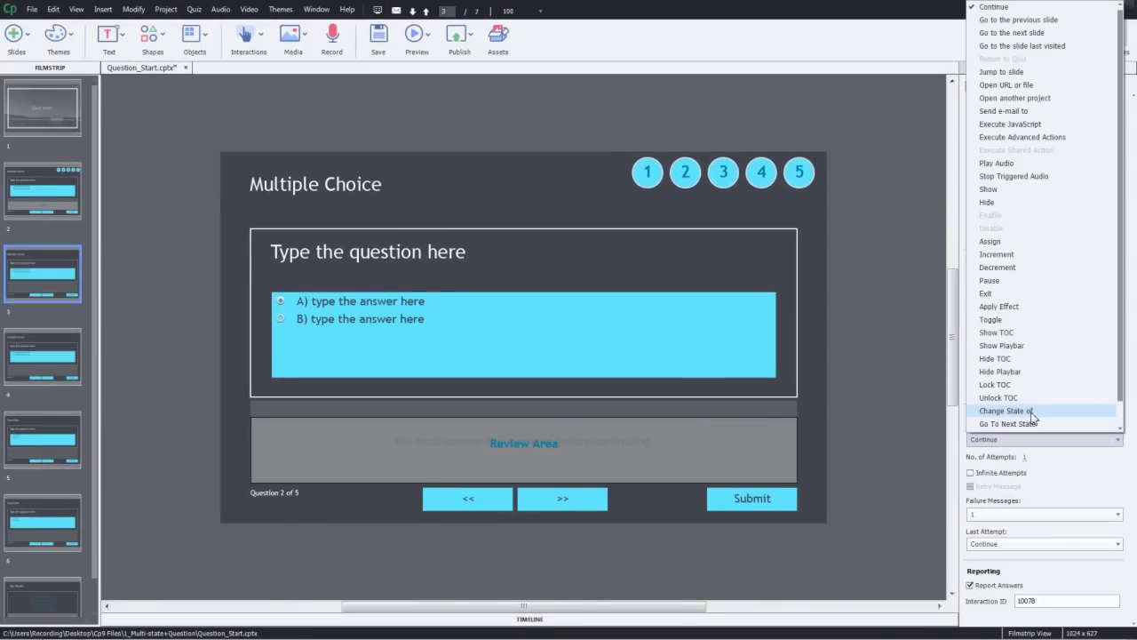
click(1033, 411)
click(1033, 458)
click(1016, 487)
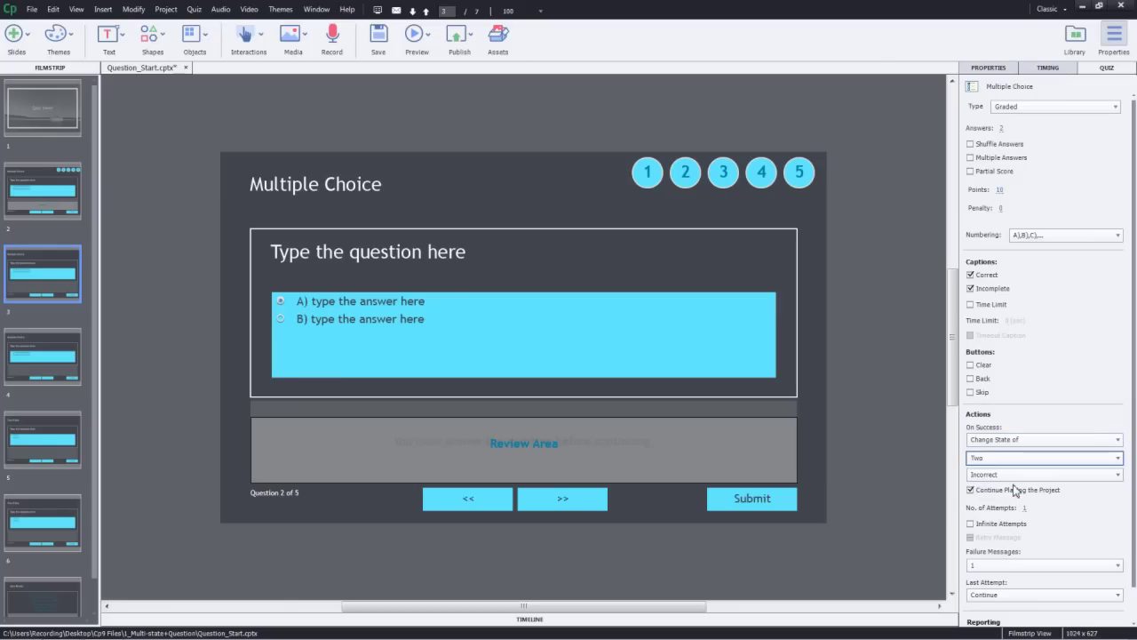
click(1016, 474)
click(1014, 507)
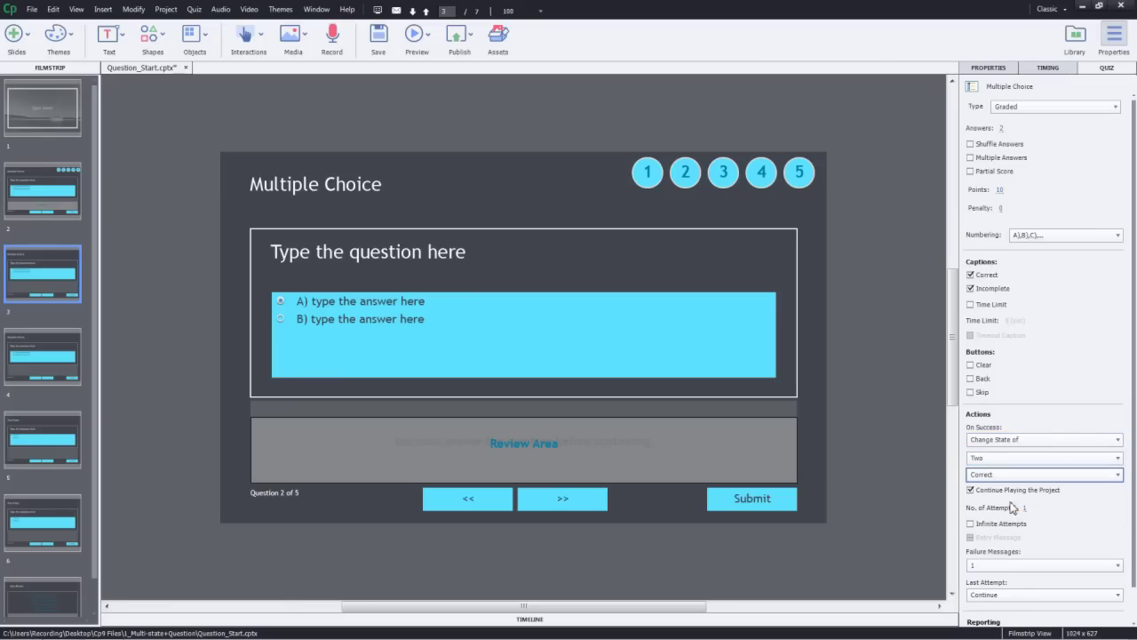
Step: Make question 2's last attempt change circle Two to Incorrect, then go to slide 6
click(1023, 595)
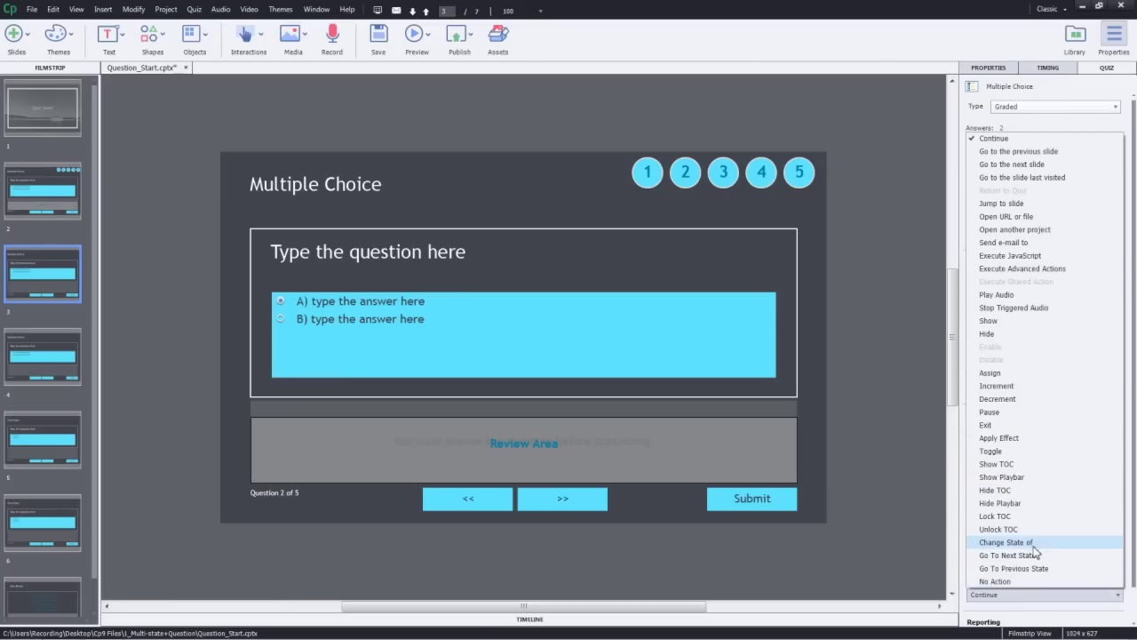
click(1033, 544)
click(1040, 612)
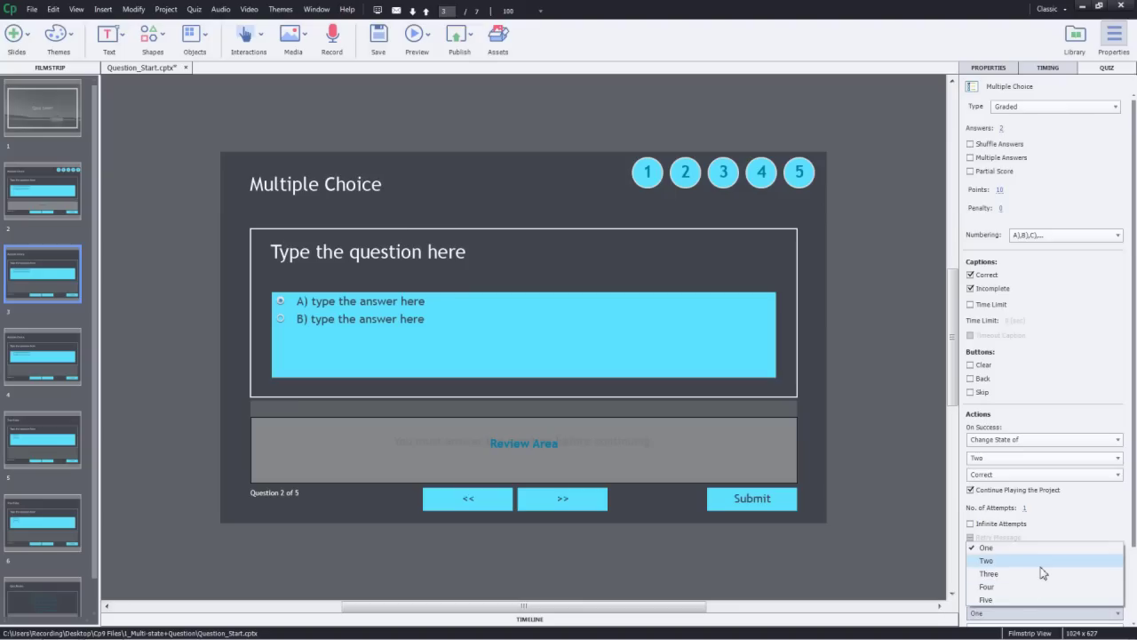
click(1042, 563)
drag(1134, 539, 1134, 604)
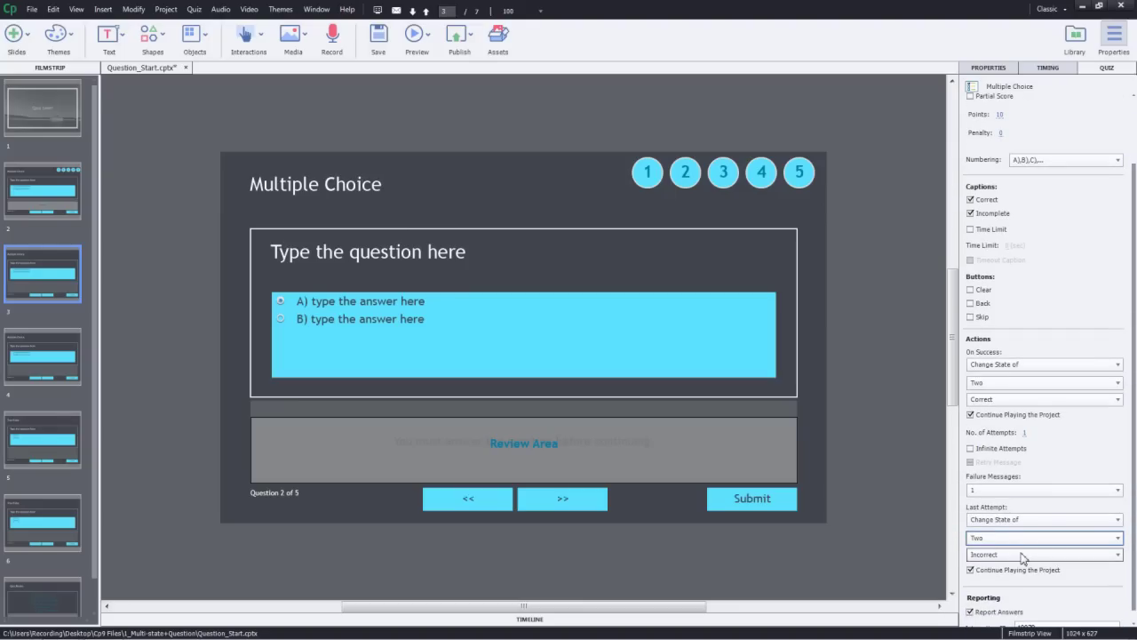
click(41, 523)
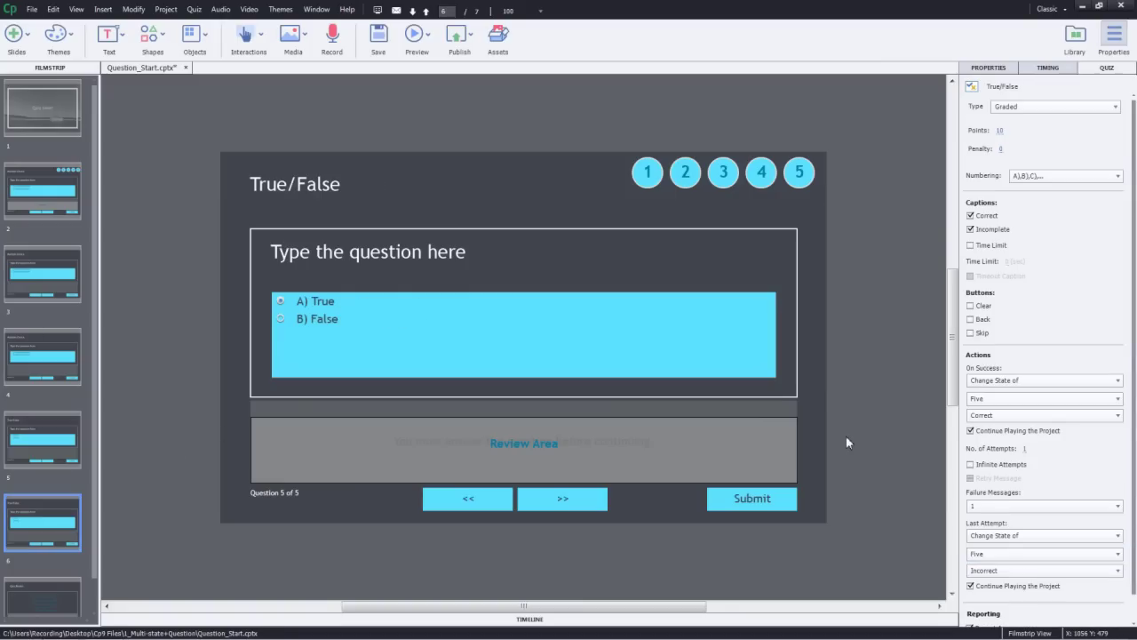
Step: Preview the whole project and submit answers to questions 1 and 2
click(415, 35)
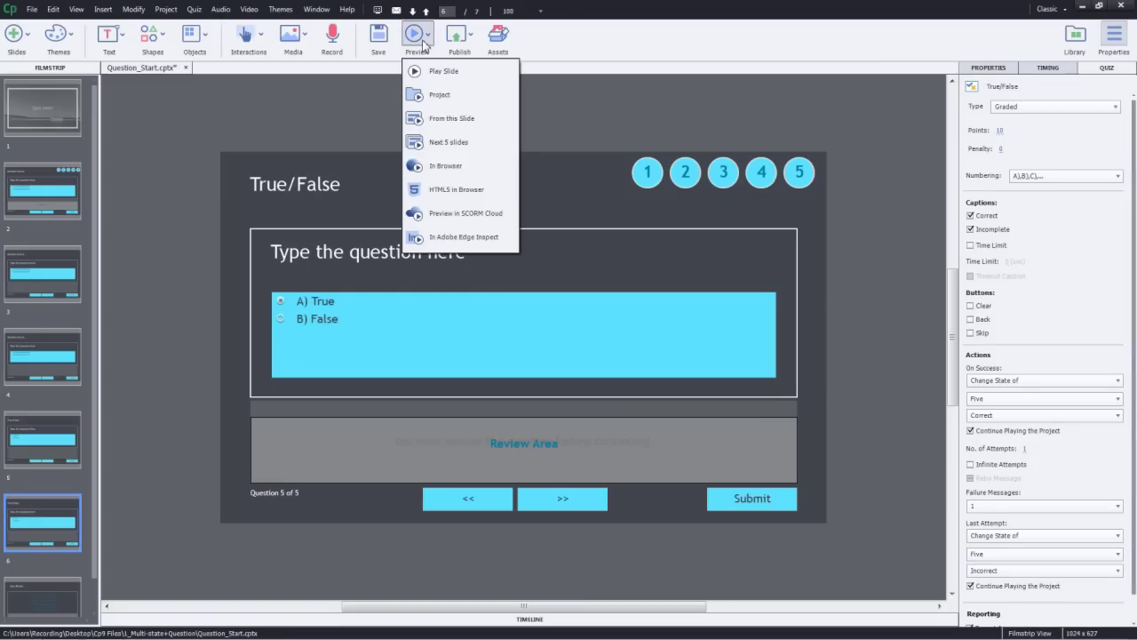
click(444, 97)
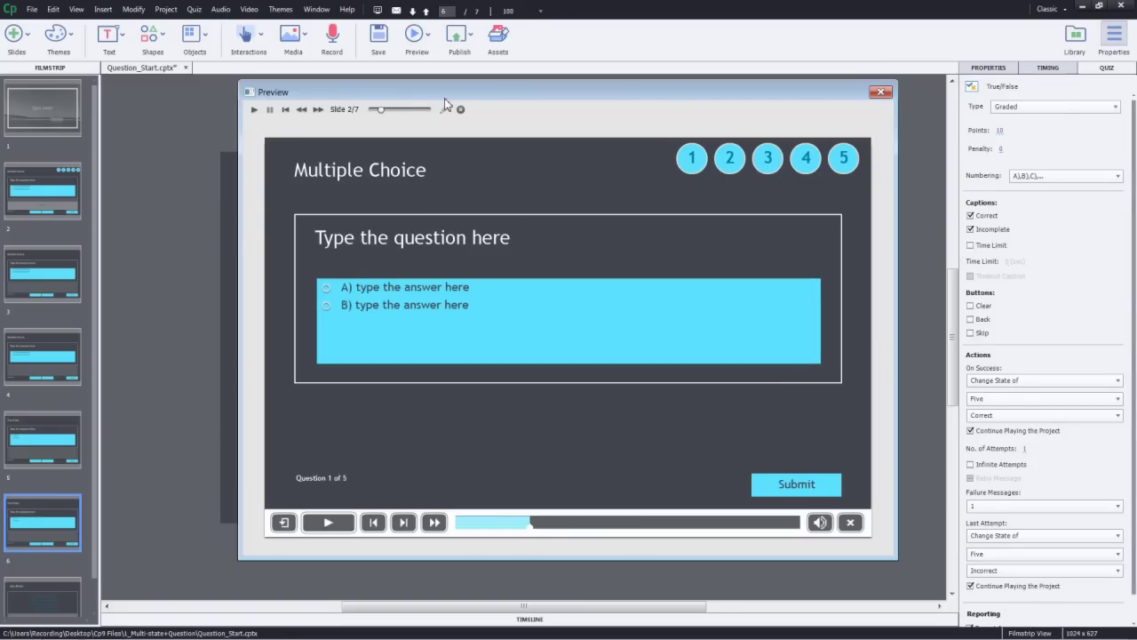
click(339, 291)
click(796, 494)
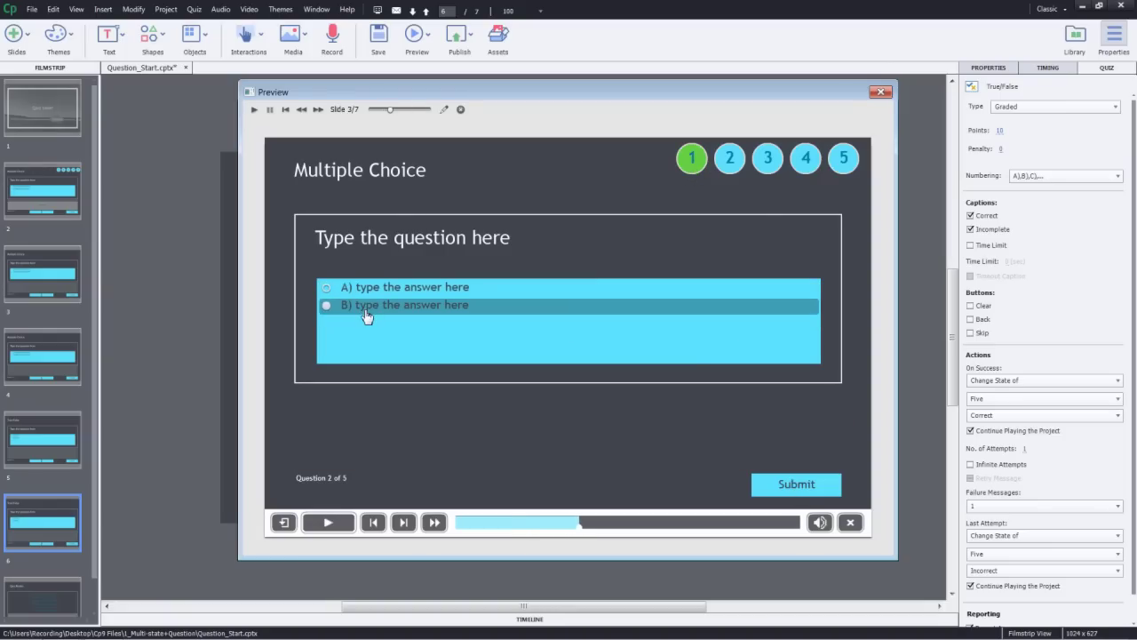
click(811, 492)
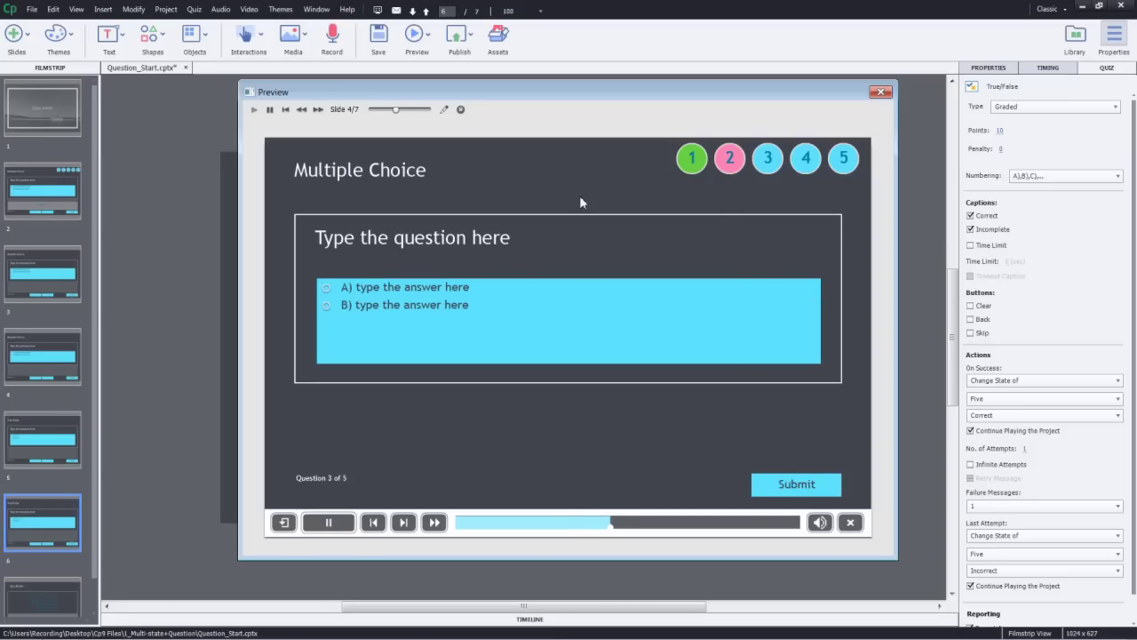
Step: Answer questions 3 (A), 4 (False) and 5 (True) to reach the Quiz Results screen
click(406, 287)
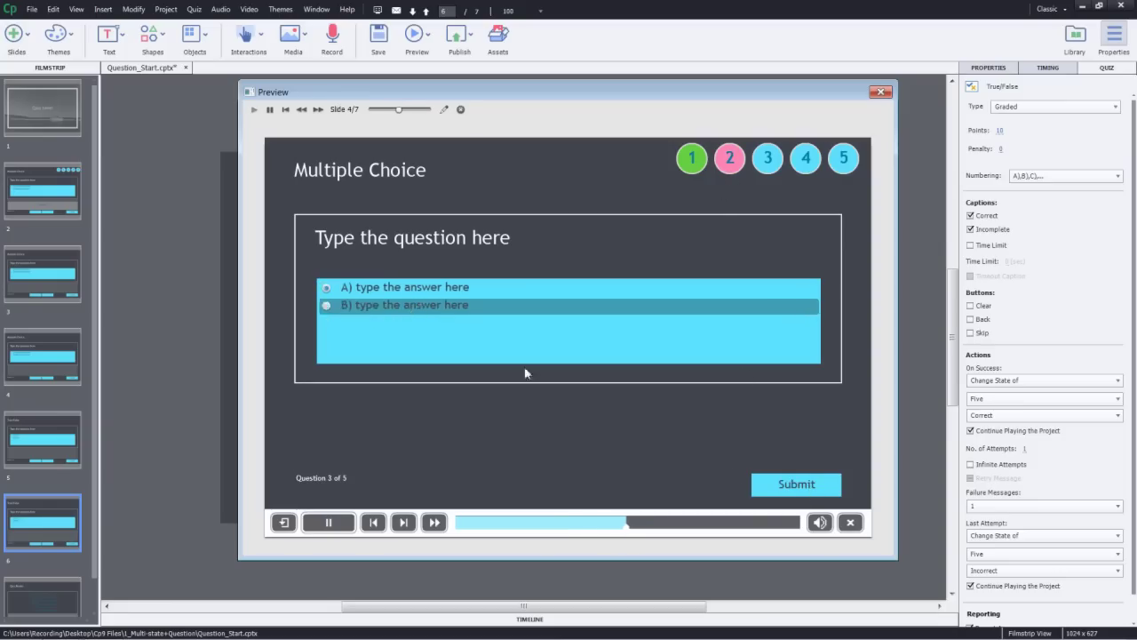
click(418, 304)
click(790, 485)
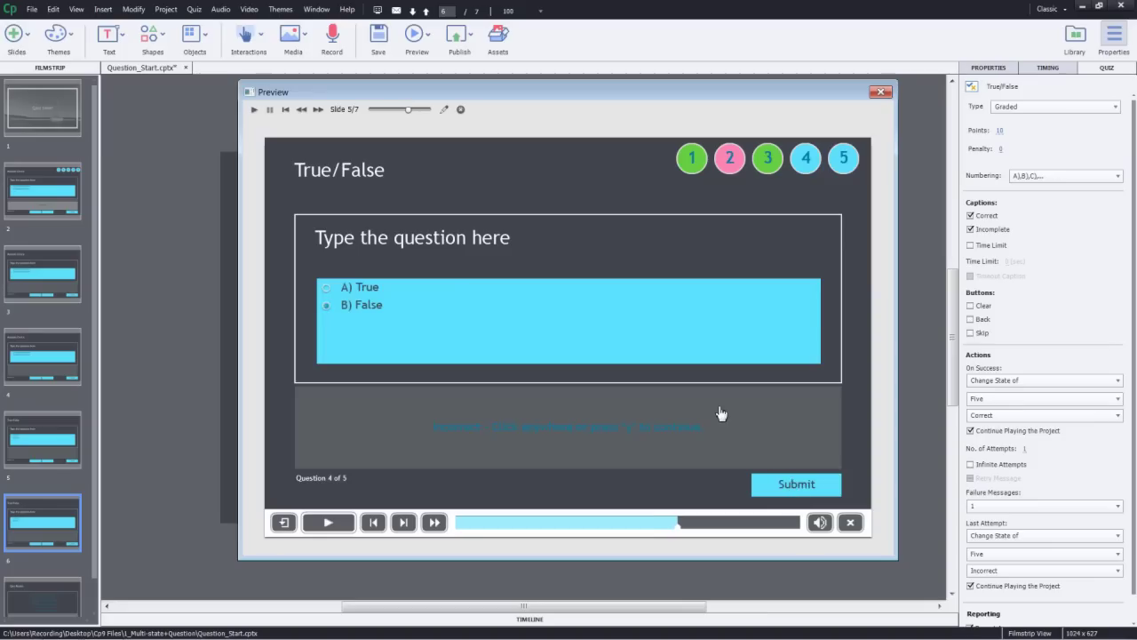
click(720, 413)
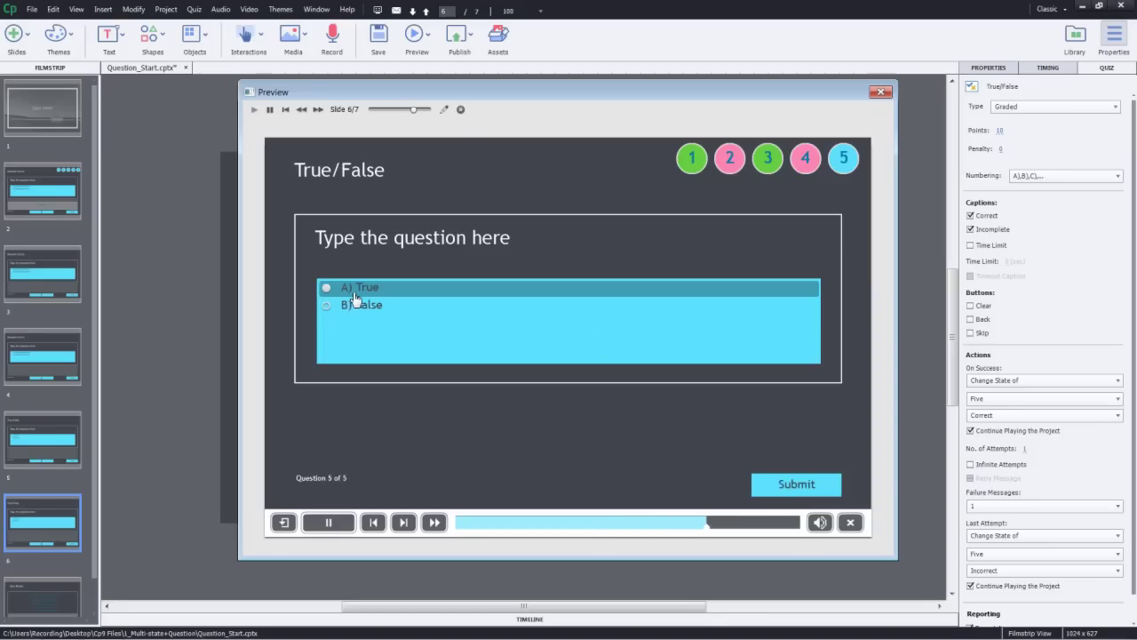
click(354, 289)
click(791, 487)
click(682, 407)
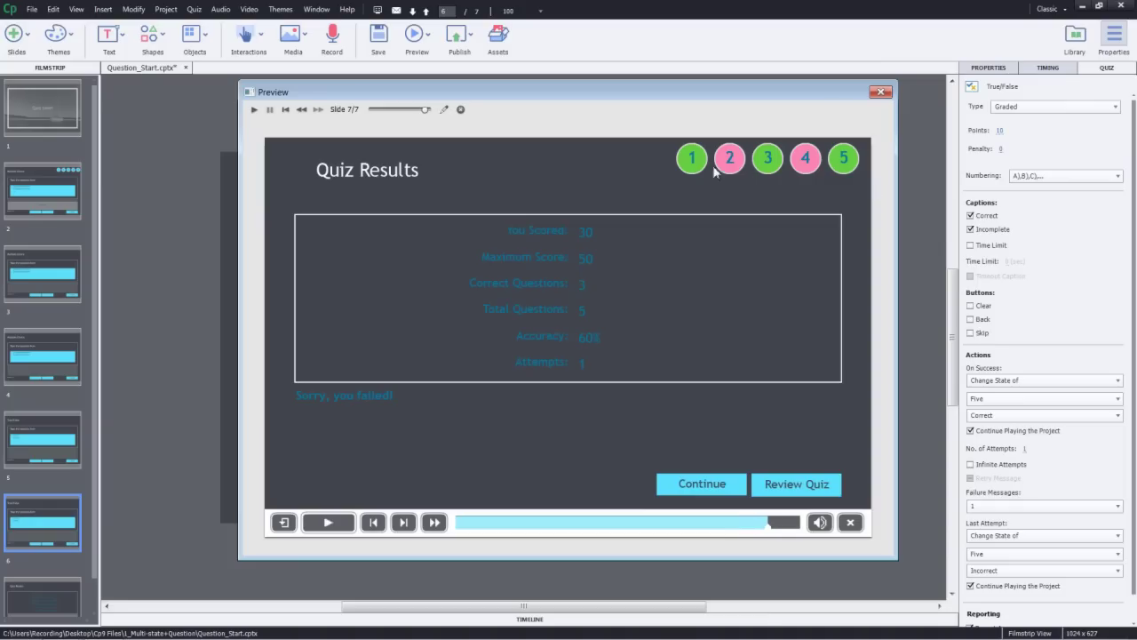
Step: Close the preview window to return to the True/False slide in the editor
click(885, 90)
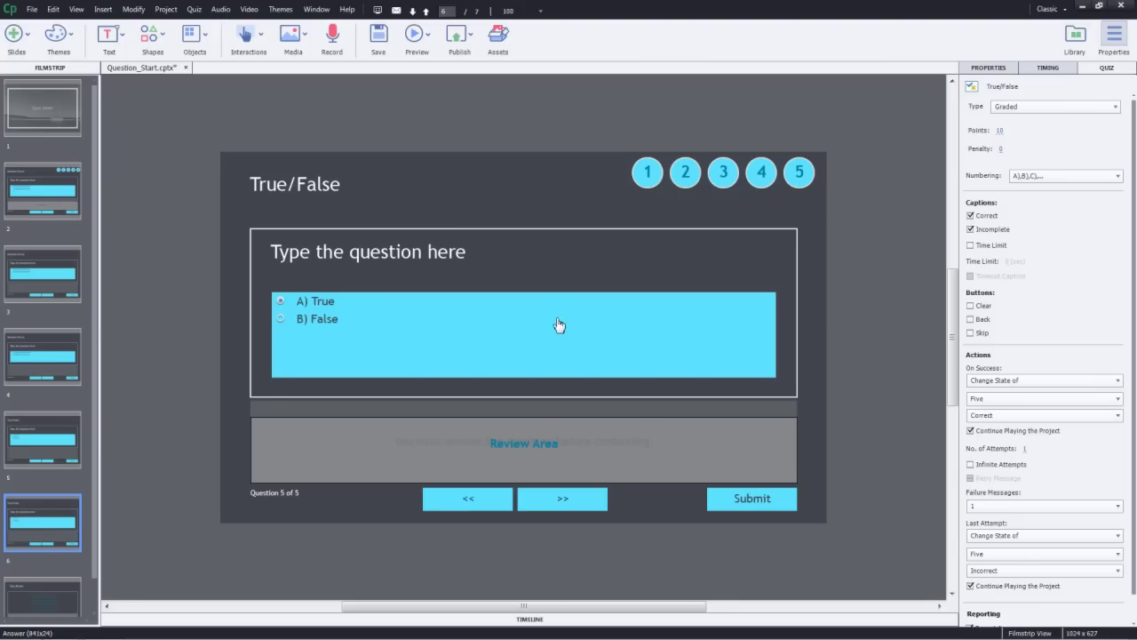
Step: Separate the Review Area, Incomplete and Incorrect boxes, placing the Review Area at lower left
click(627, 432)
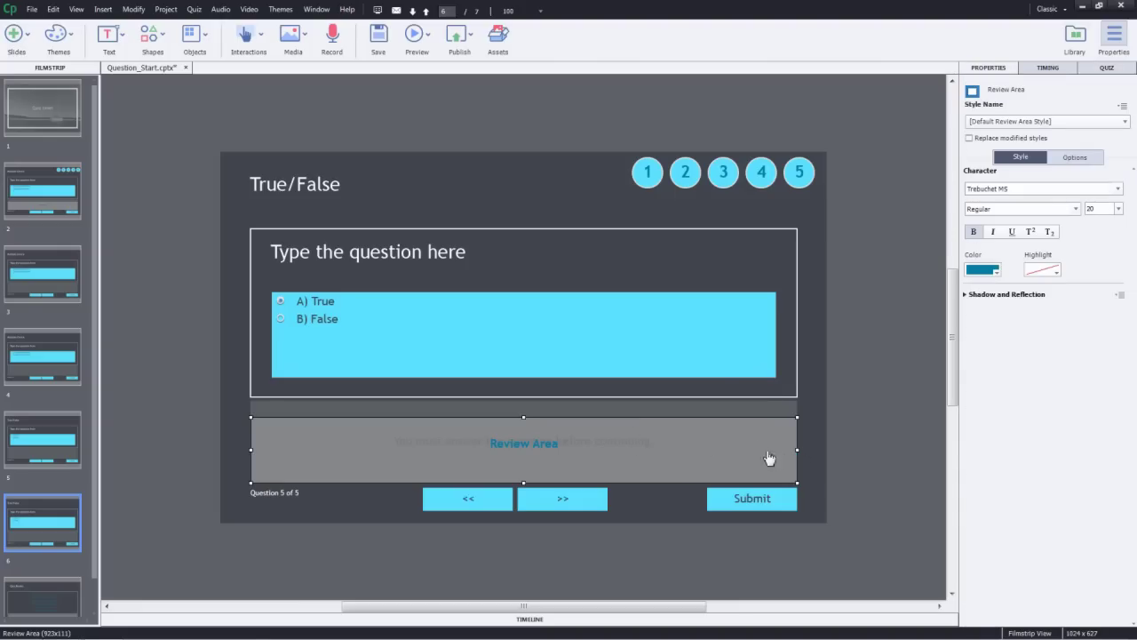
drag(766, 459, 672, 391)
drag(578, 451, 633, 471)
click(589, 457)
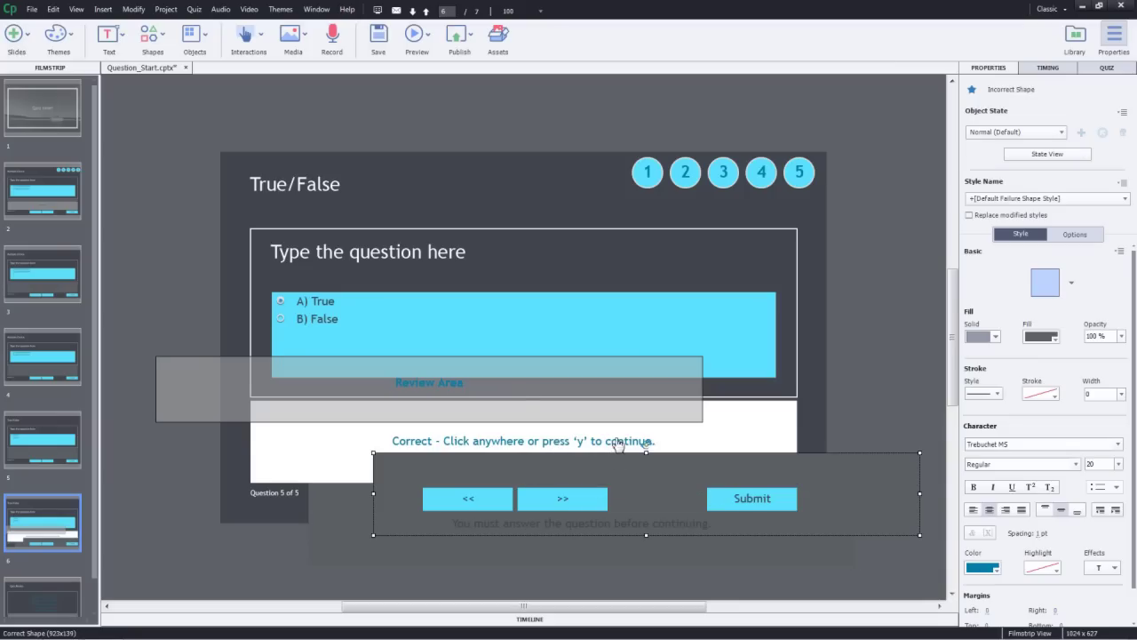
click(567, 404)
drag(567, 404, 691, 449)
Step: Narrow the Correct feedback box so its caption wraps onto several lines
click(796, 442)
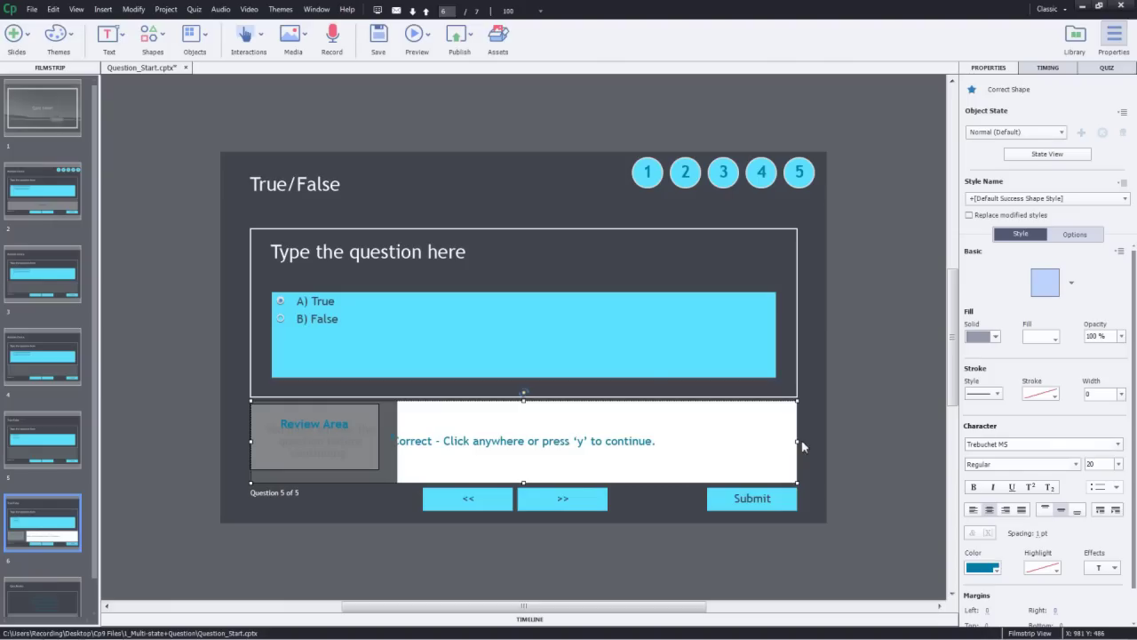
drag(796, 442, 584, 441)
drag(474, 430, 653, 425)
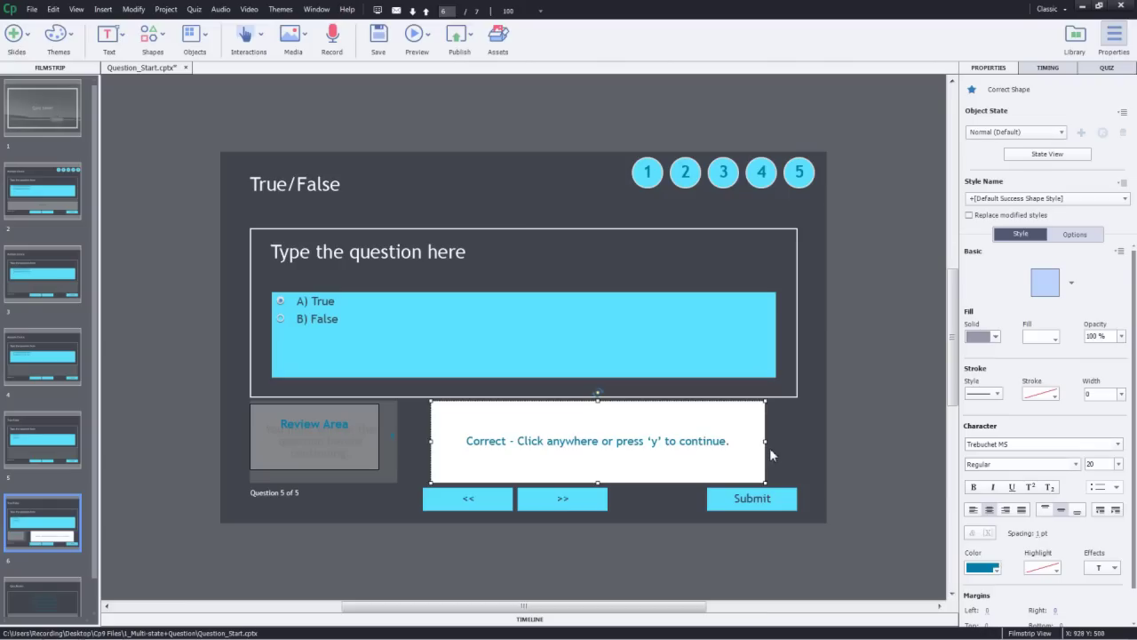
drag(766, 440, 599, 440)
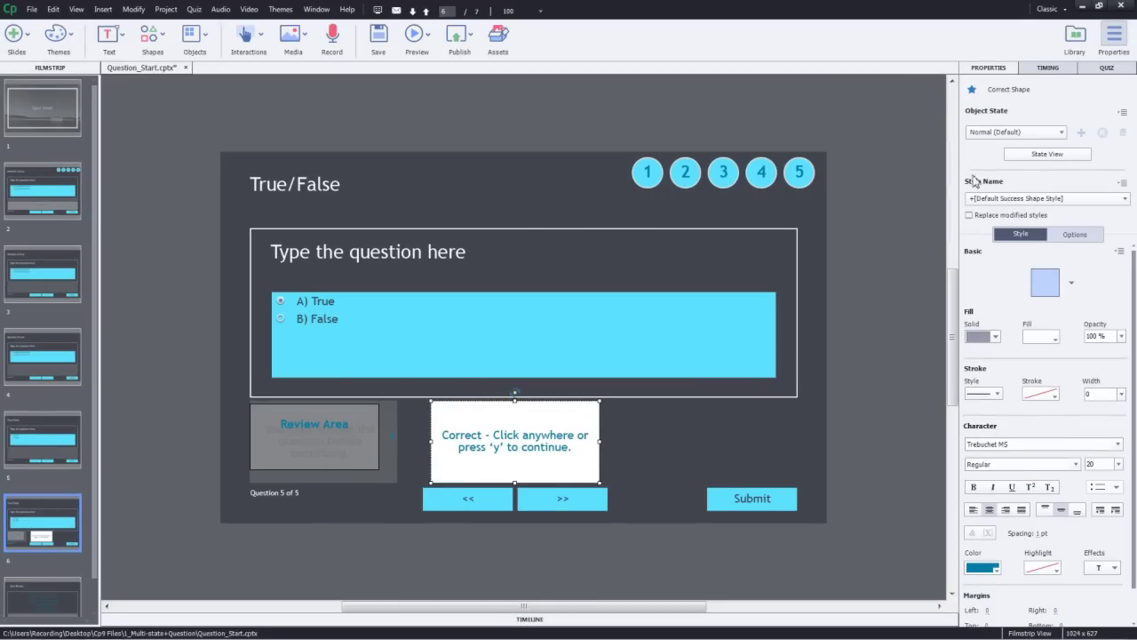
Step: In State View, replace the Correct feedback shape with an oval callout whose tail points right
click(1047, 154)
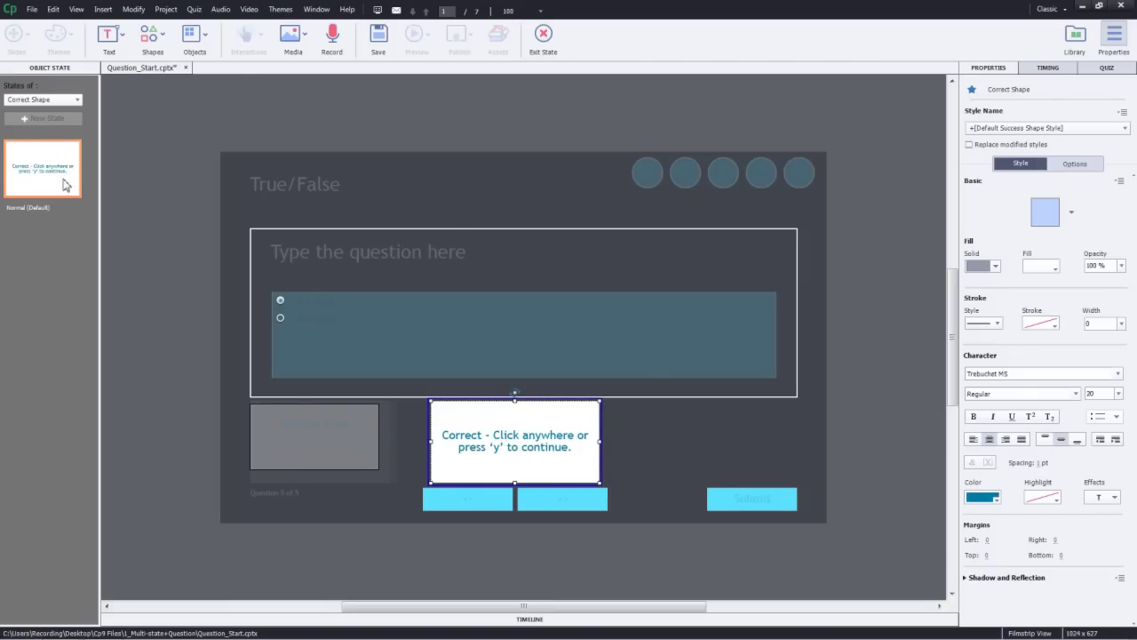
right_click(518, 446)
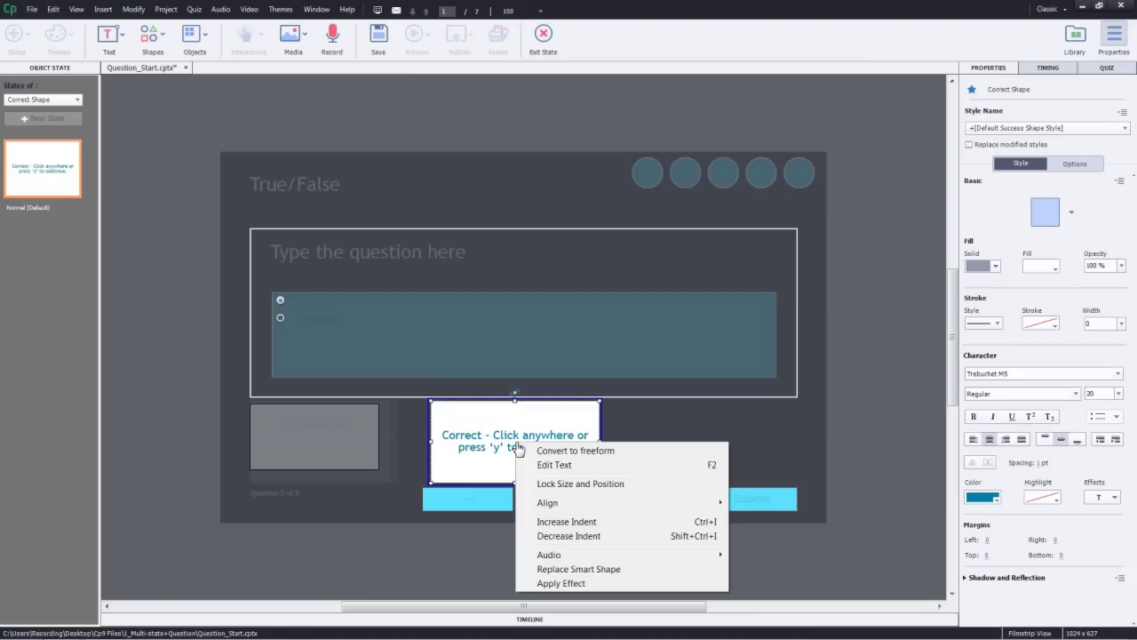
click(609, 569)
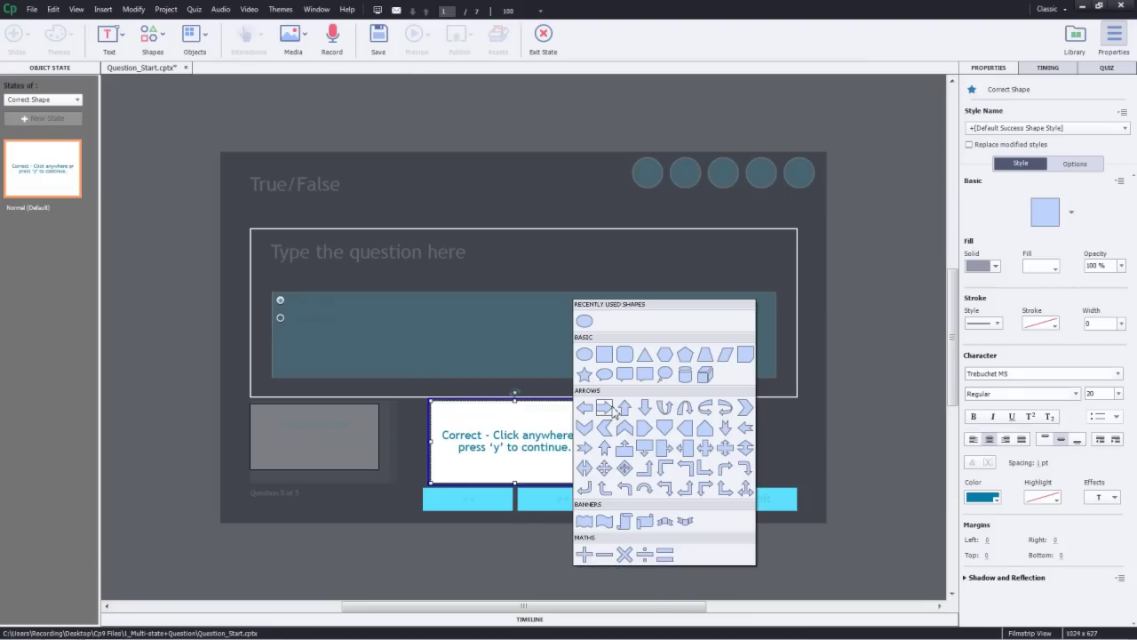
click(605, 376)
drag(441, 498, 626, 415)
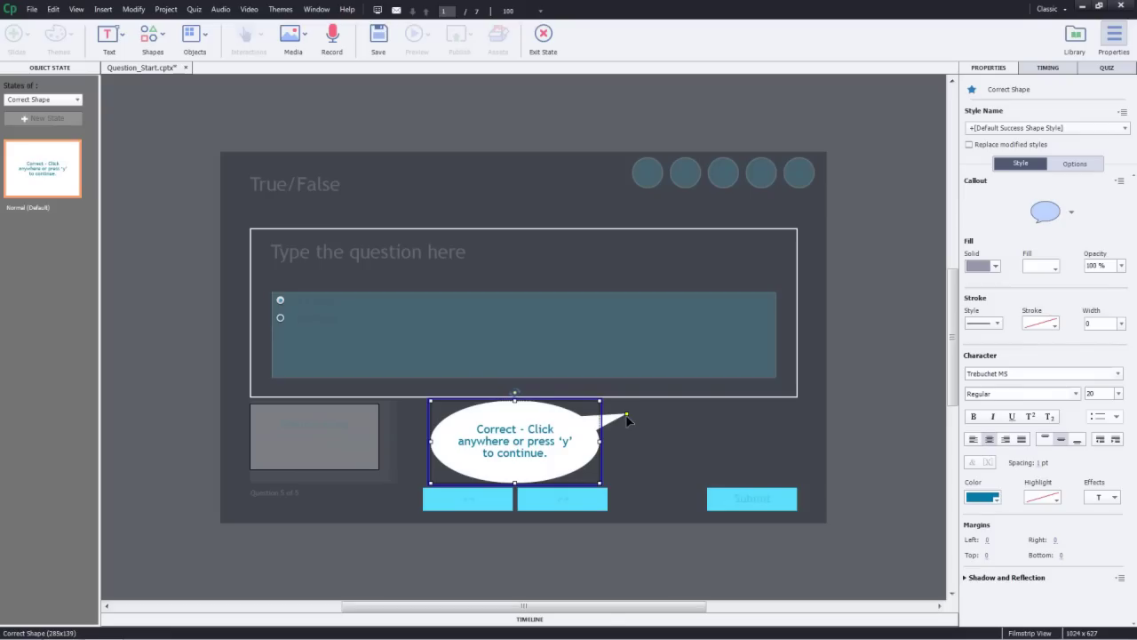
Step: Insert the high-resolution, half-length thumbs-up businesswoman character into the Correct feedback state
click(300, 40)
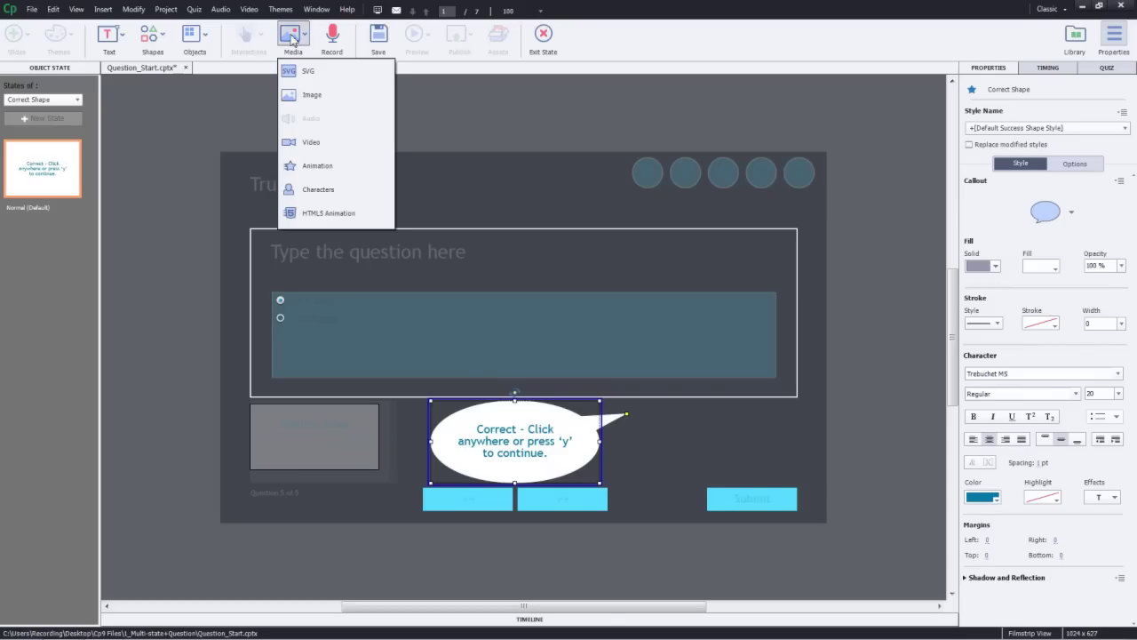
click(325, 188)
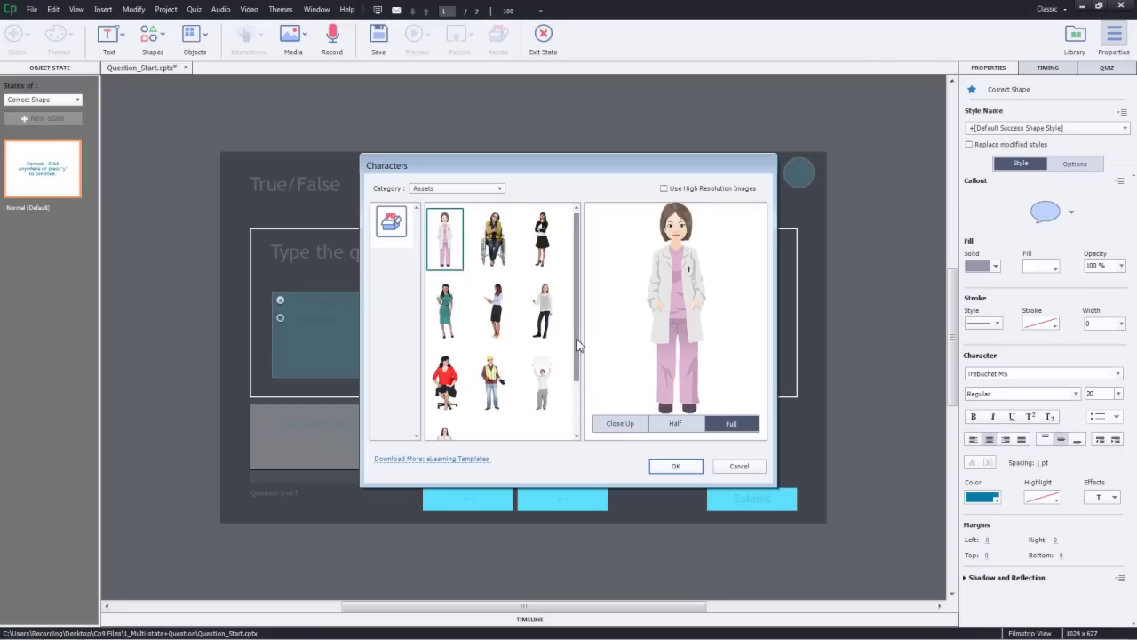
drag(578, 345, 584, 388)
click(450, 384)
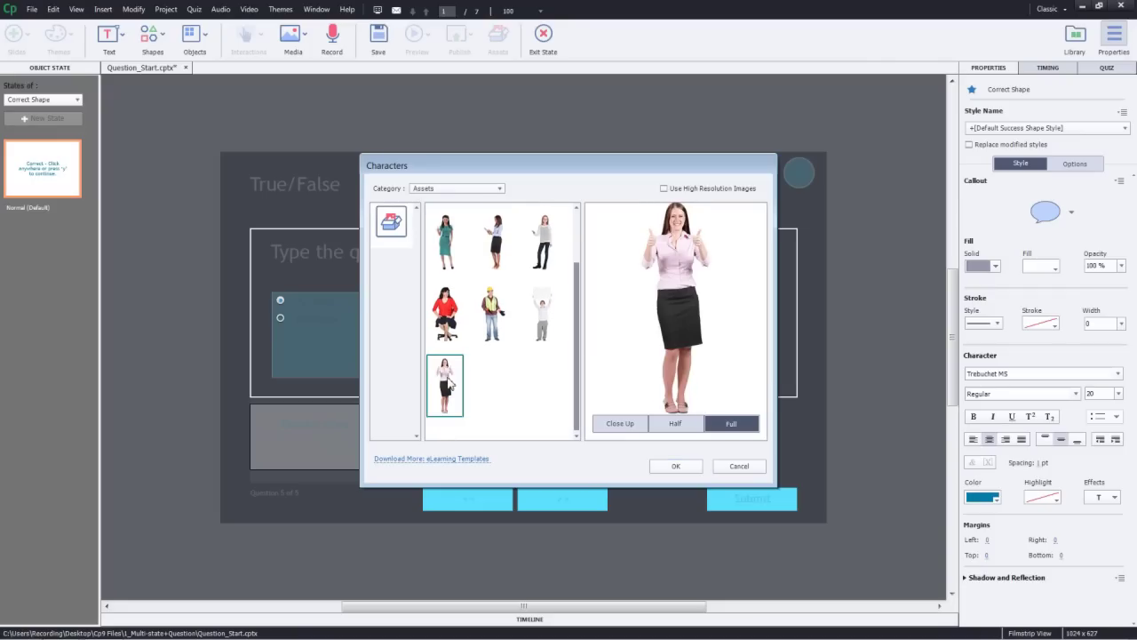
click(663, 189)
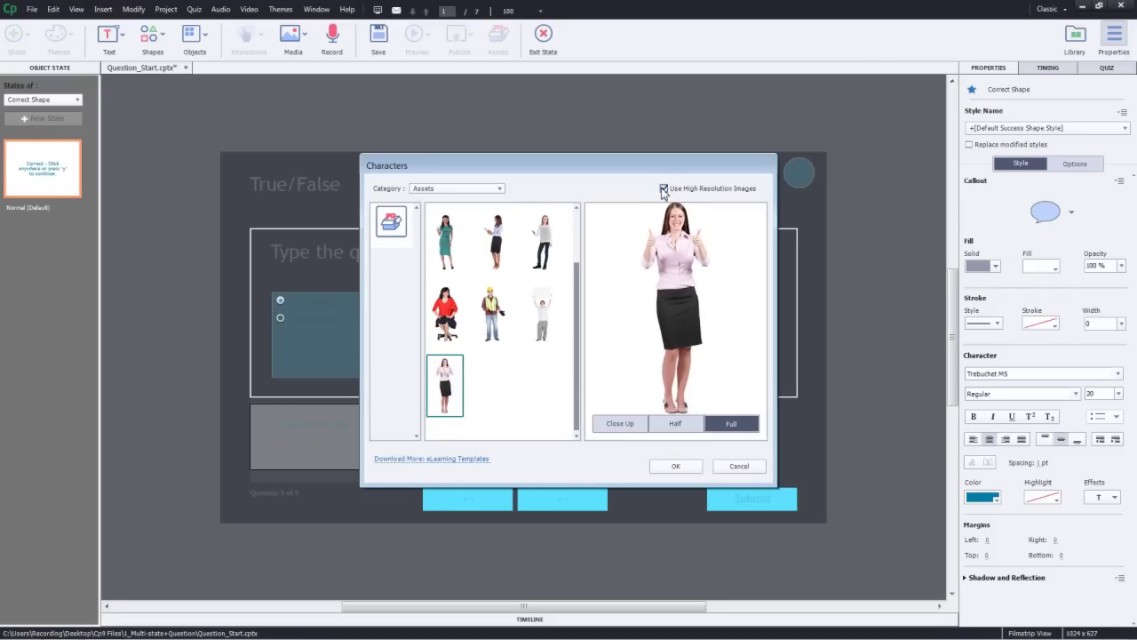
click(672, 427)
click(678, 469)
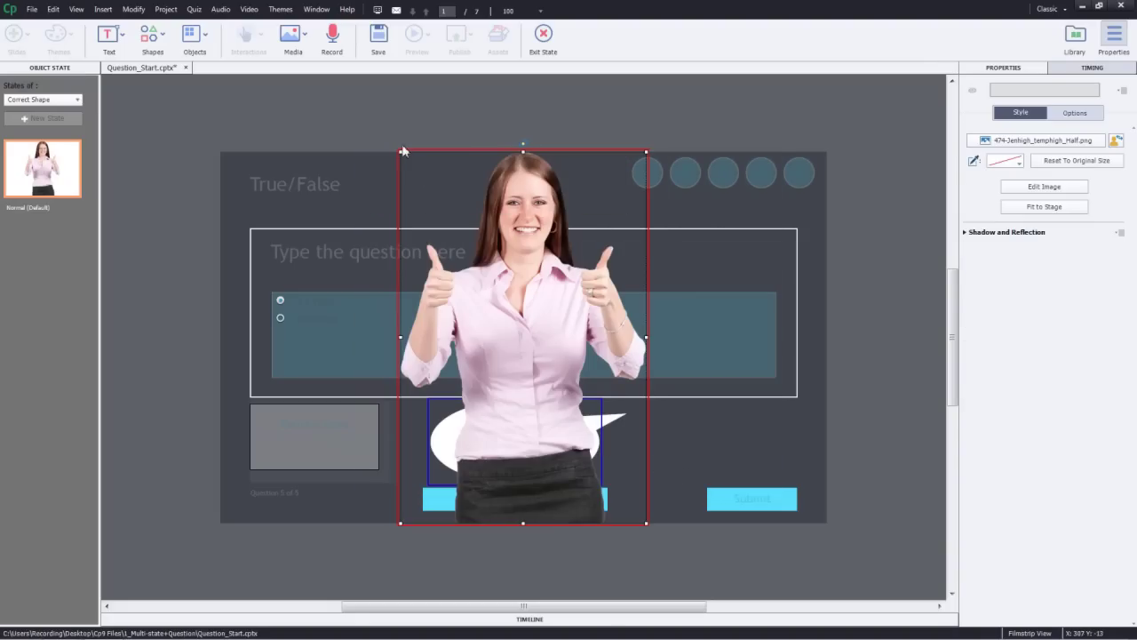
Step: Shrink the character and move her right, shift the callout up-left beside her, then exit state editing
drag(402, 151, 519, 288)
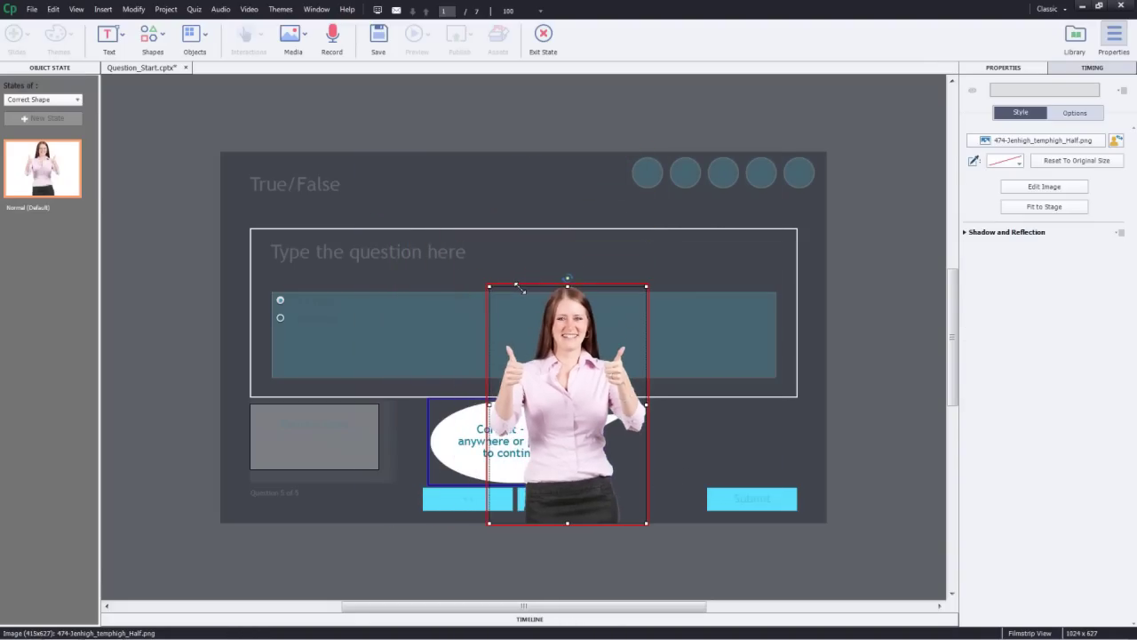
drag(562, 346, 664, 350)
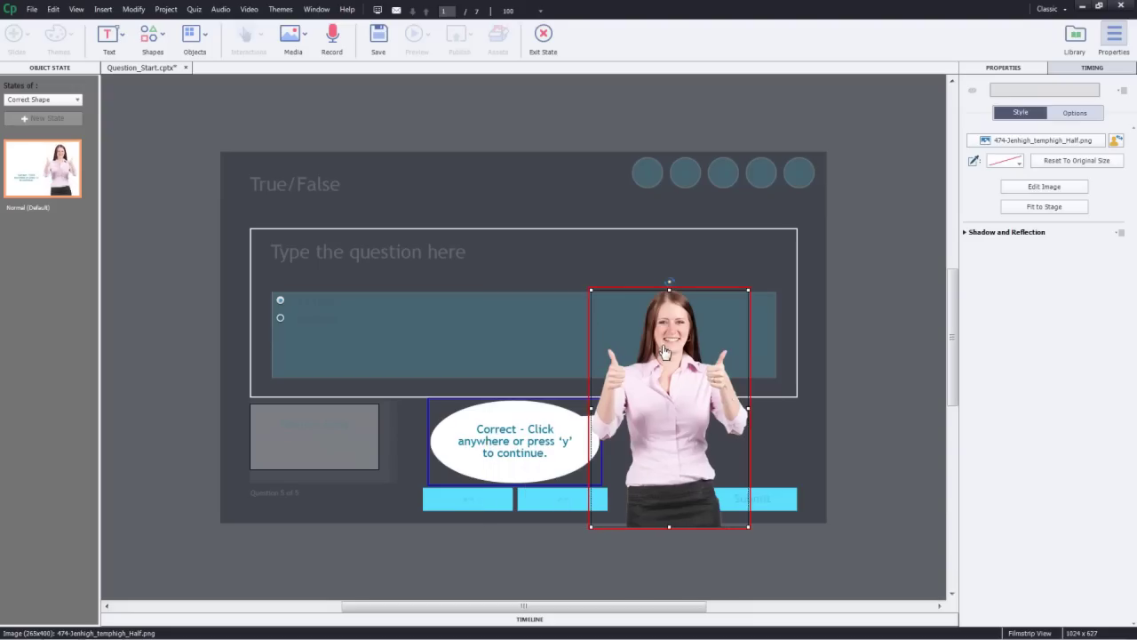
drag(560, 425, 520, 406)
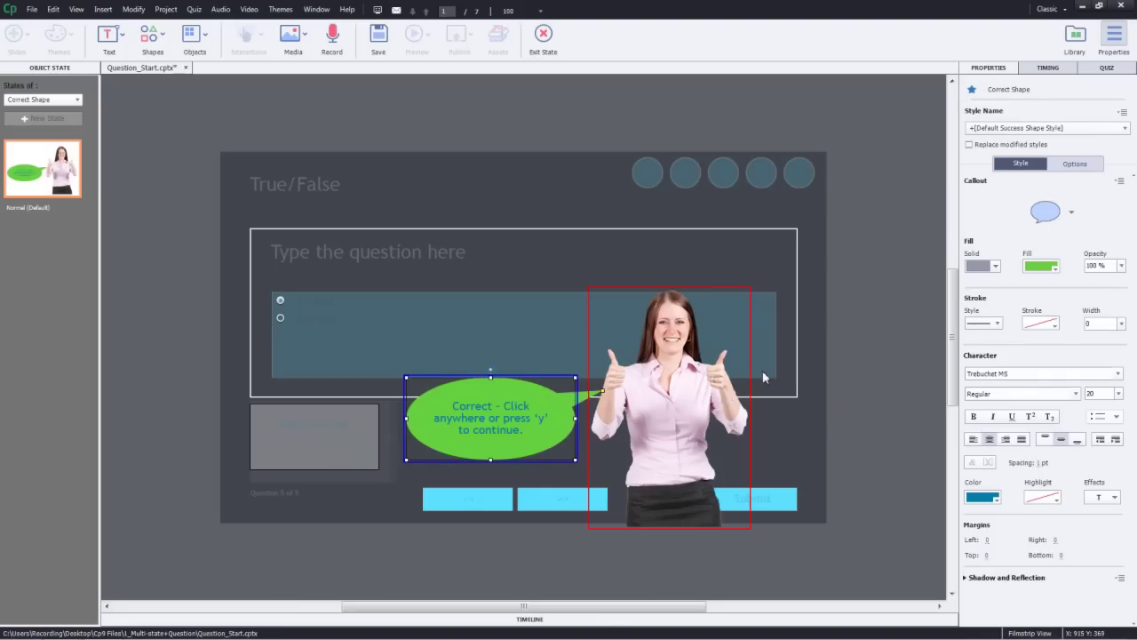
click(543, 37)
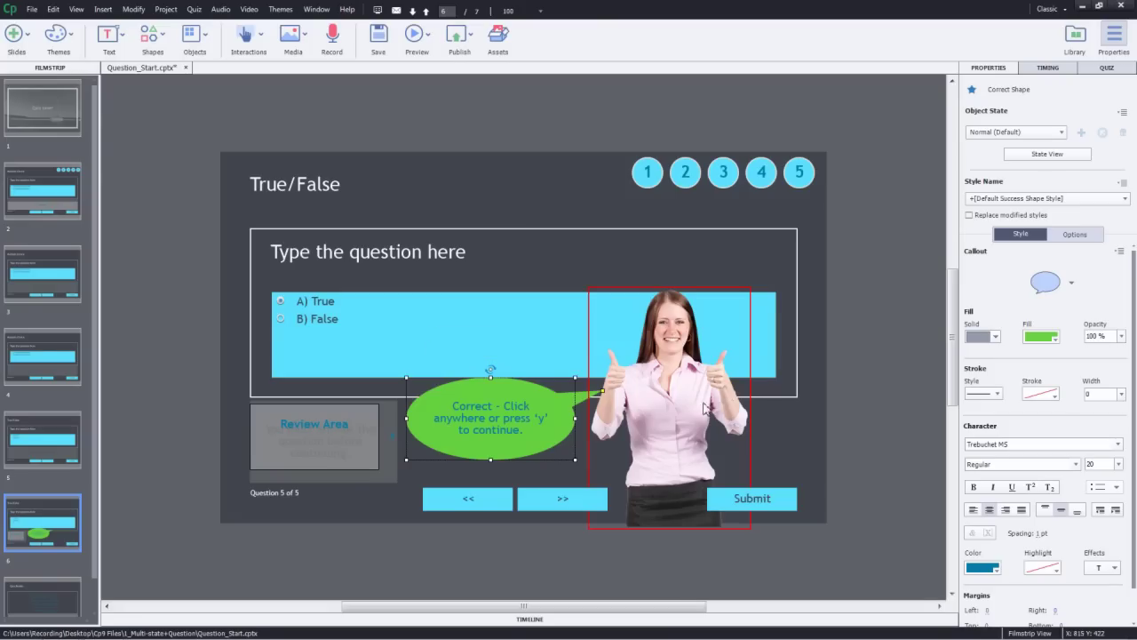
click(415, 36)
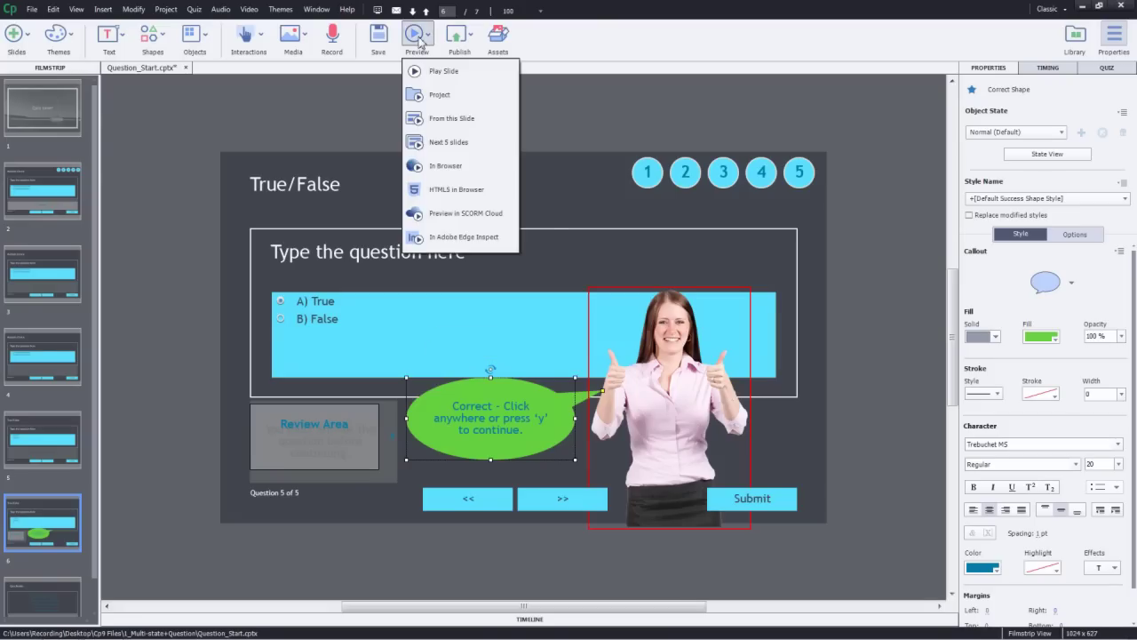
click(434, 96)
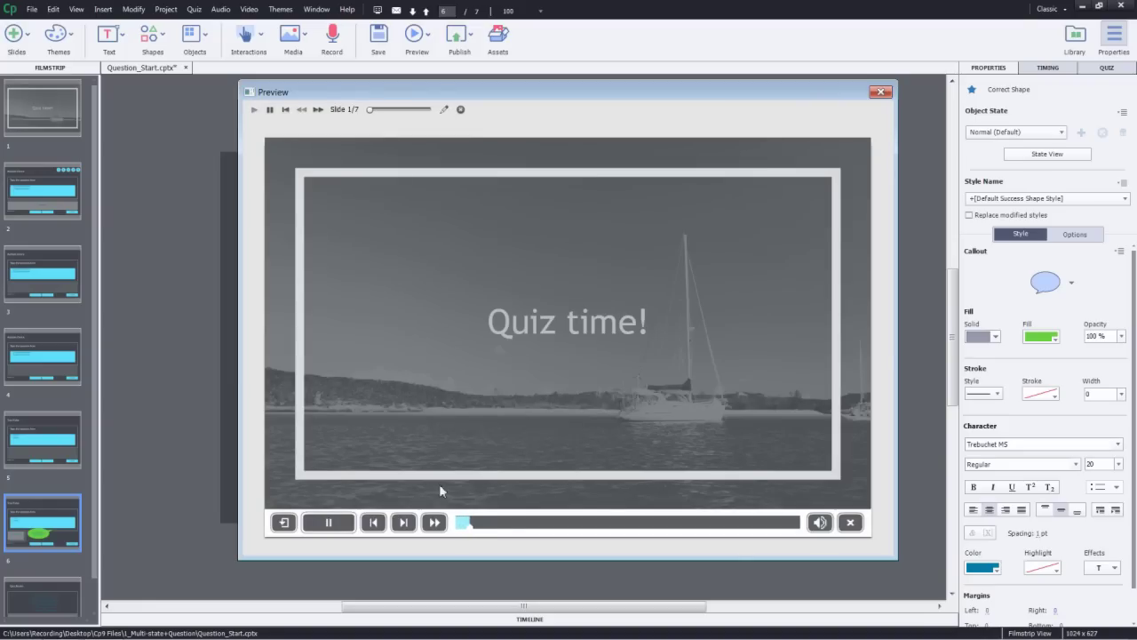
click(403, 522)
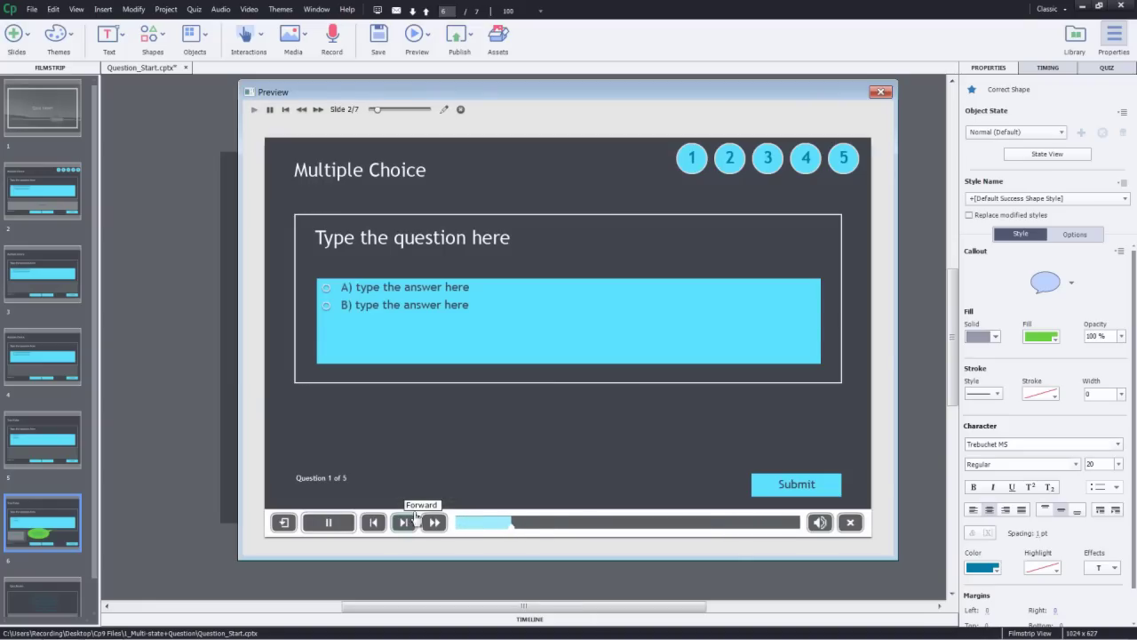
click(404, 522)
click(340, 288)
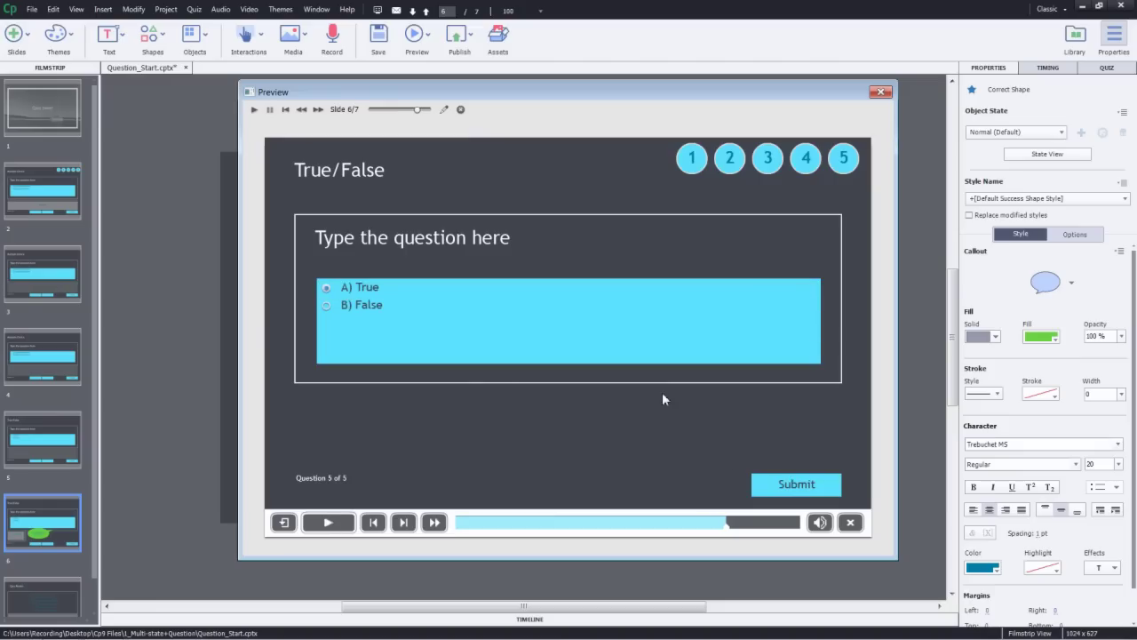
click(790, 484)
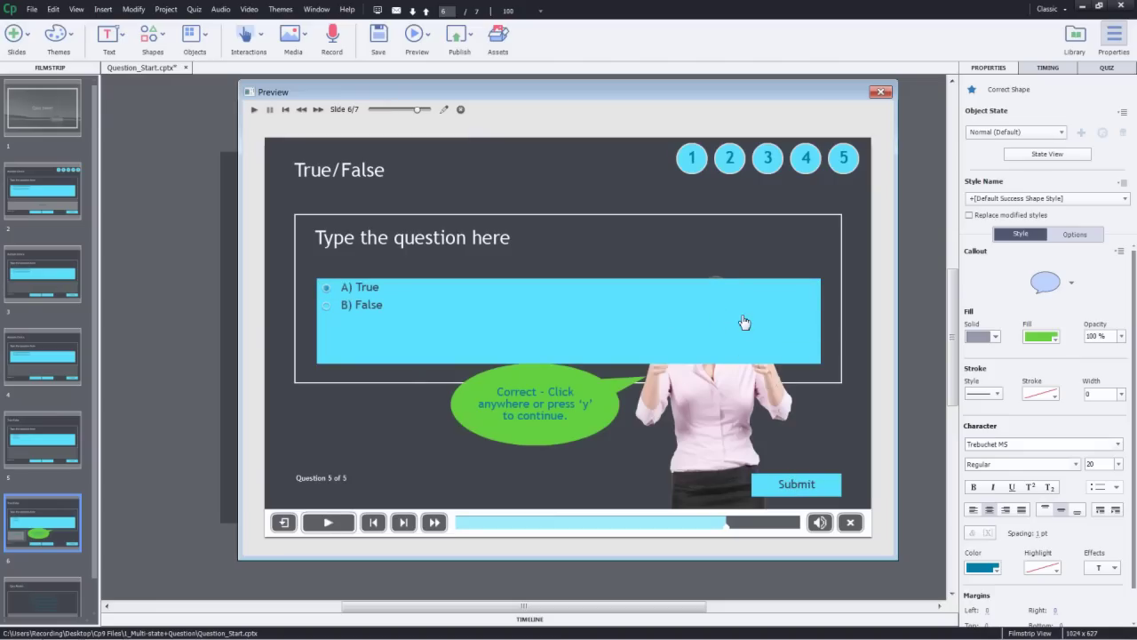
click(881, 91)
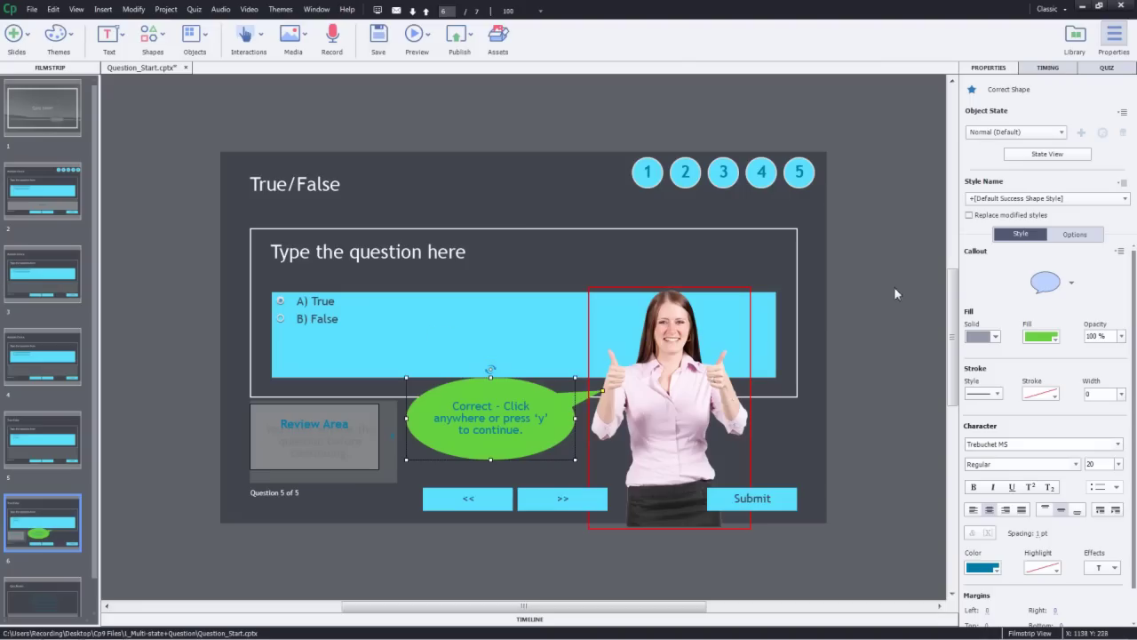
Step: On question master slide 16, narrow the answer area placeholder to 446x144, then exit master view
click(866, 287)
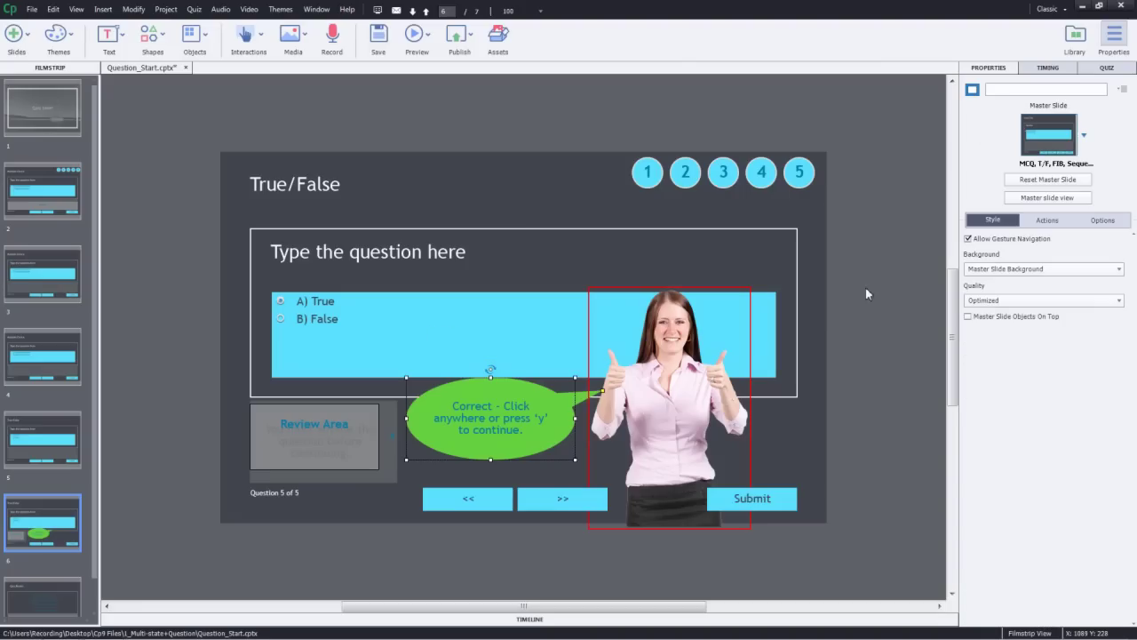
click(1076, 197)
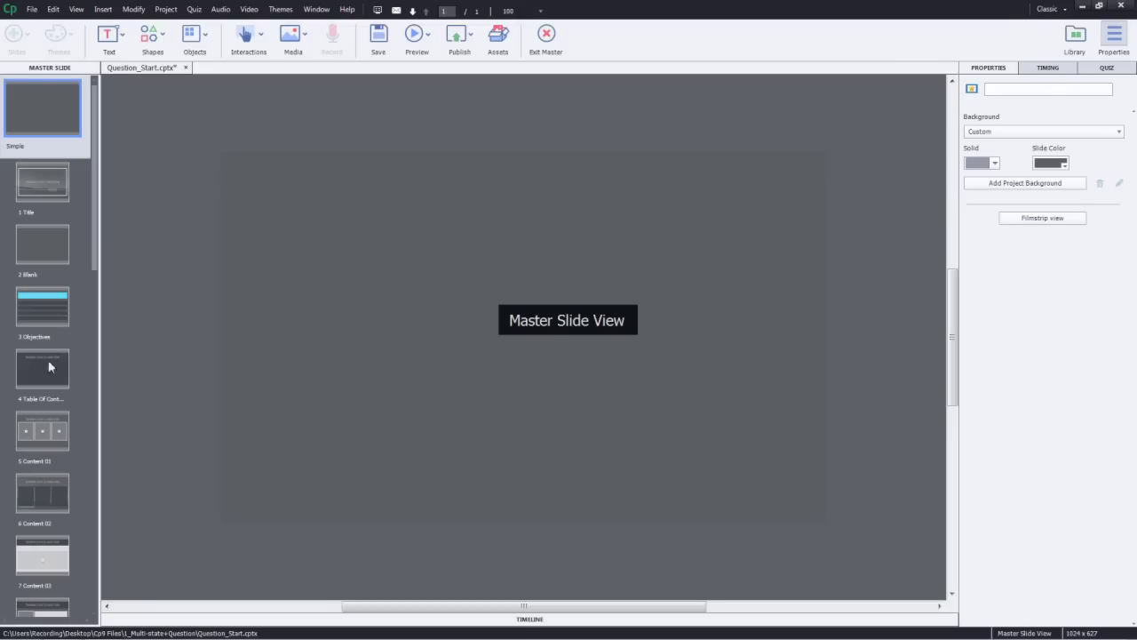
drag(92, 268, 85, 538)
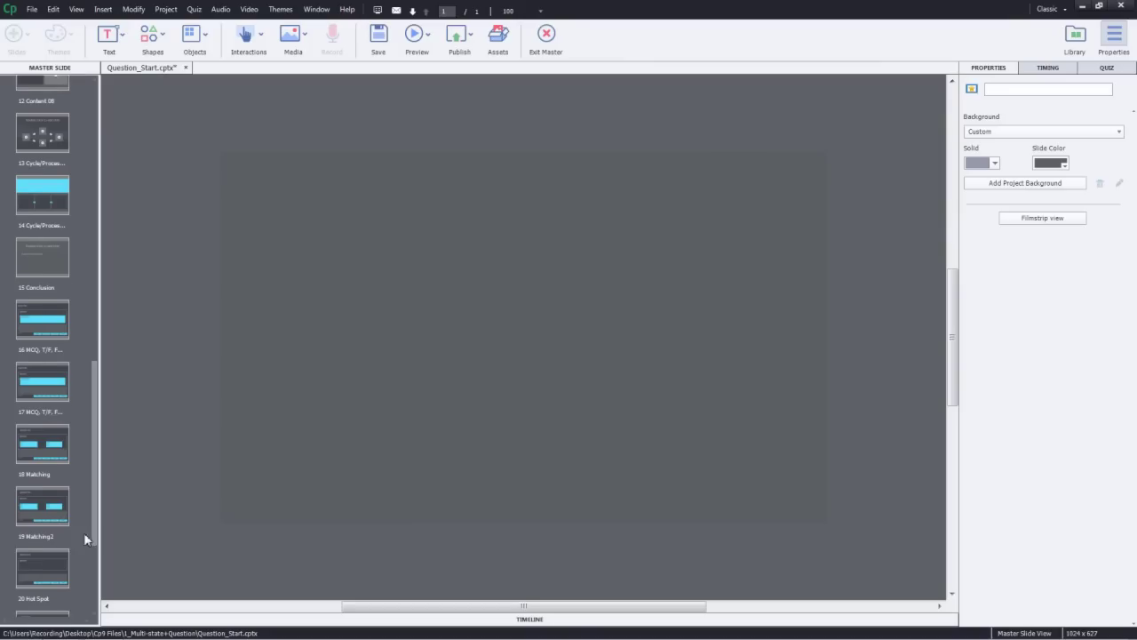
click(45, 385)
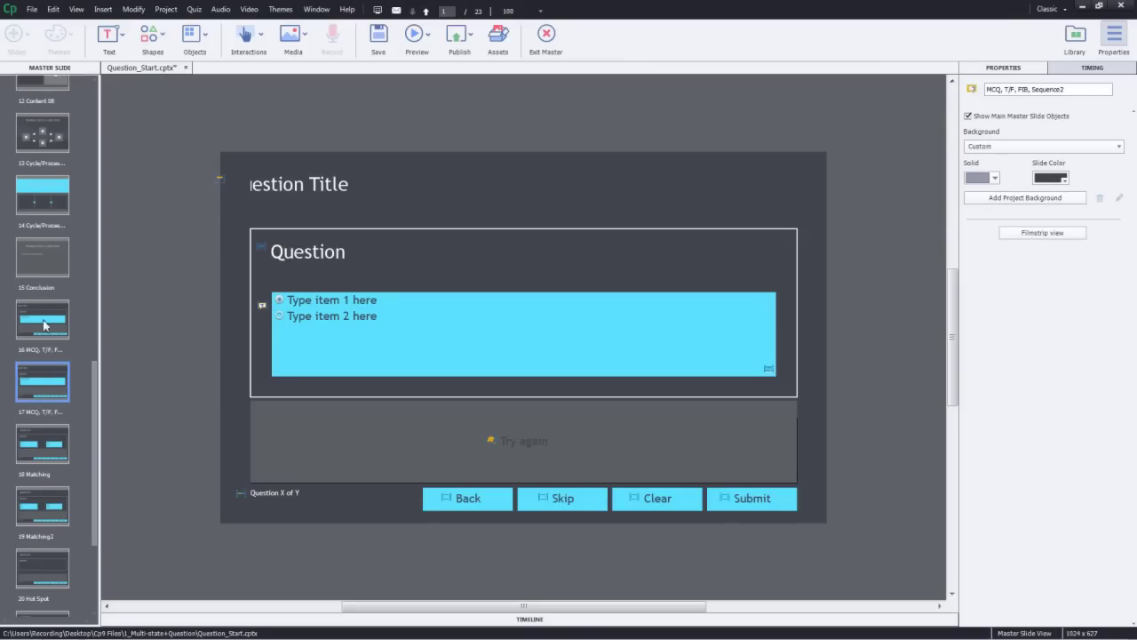
click(43, 322)
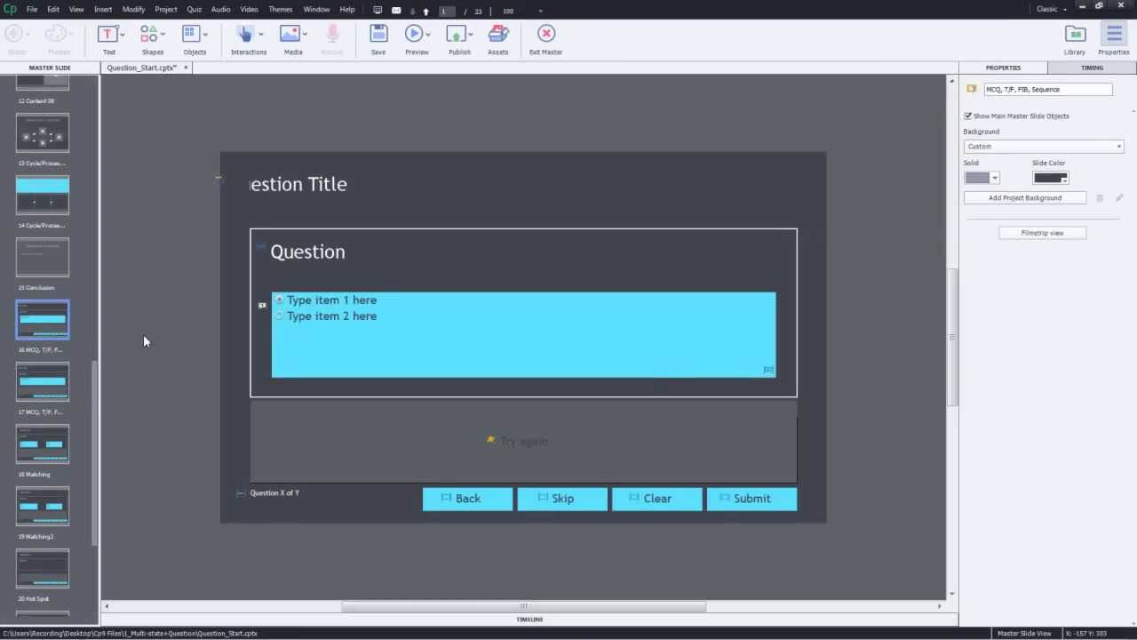
click(757, 347)
drag(776, 336, 536, 336)
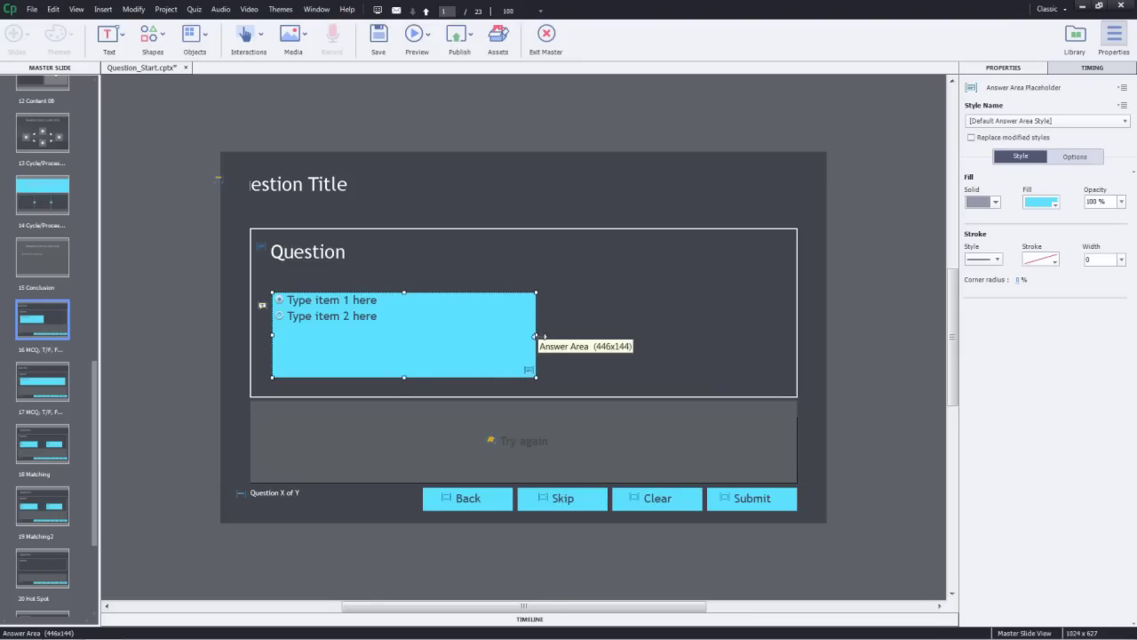
click(550, 41)
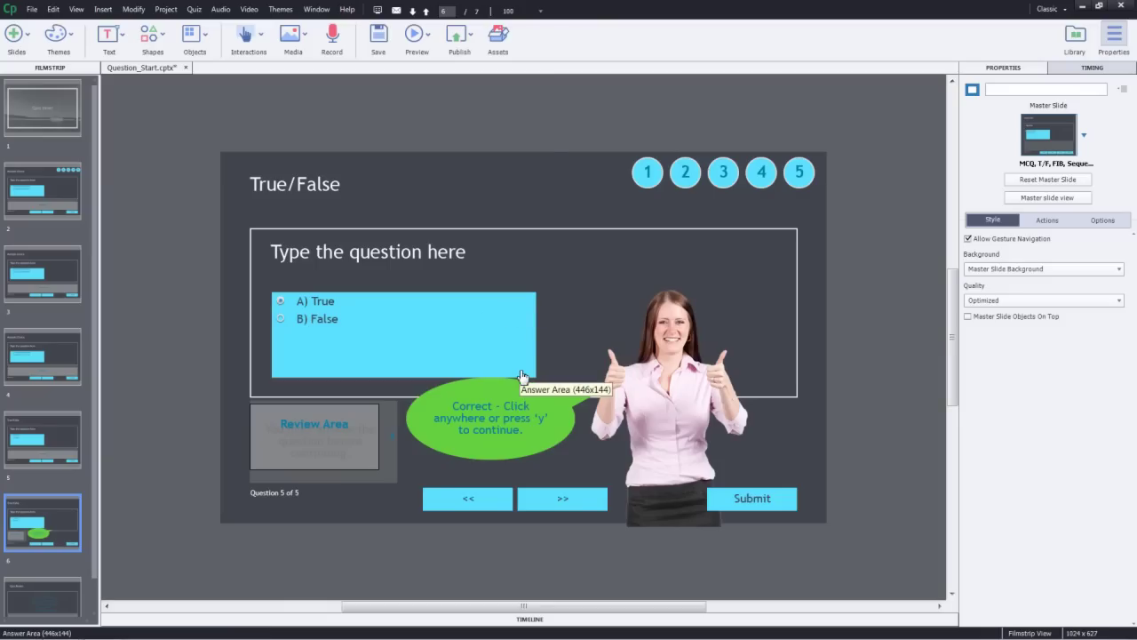
Step: Preview from this slide, answer True and submit to display the green Correct callout
click(412, 39)
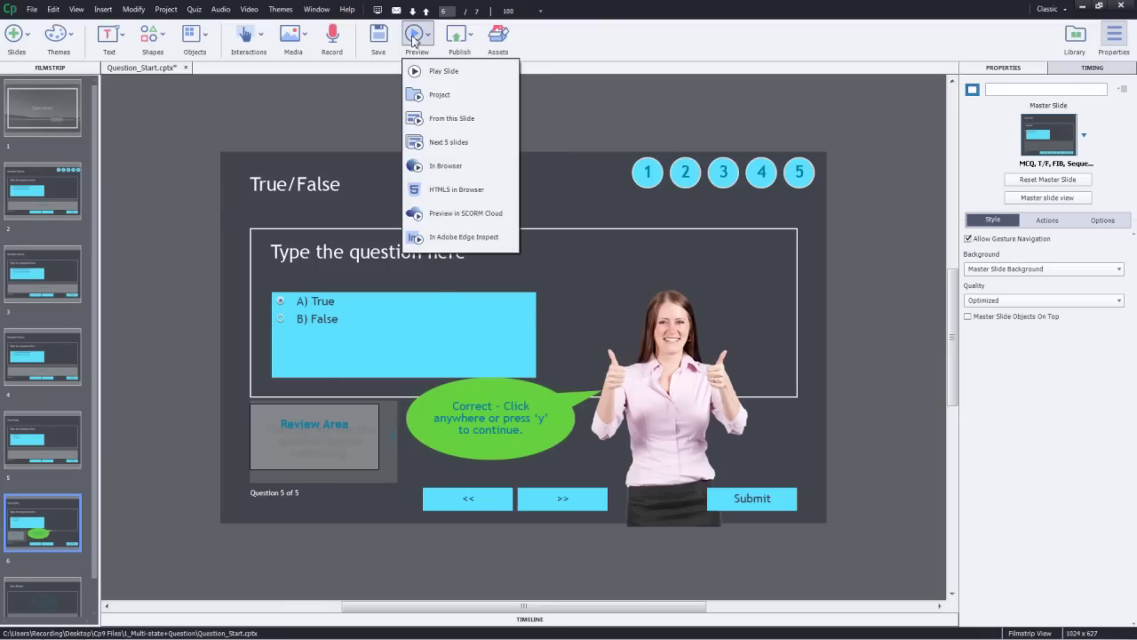
click(458, 122)
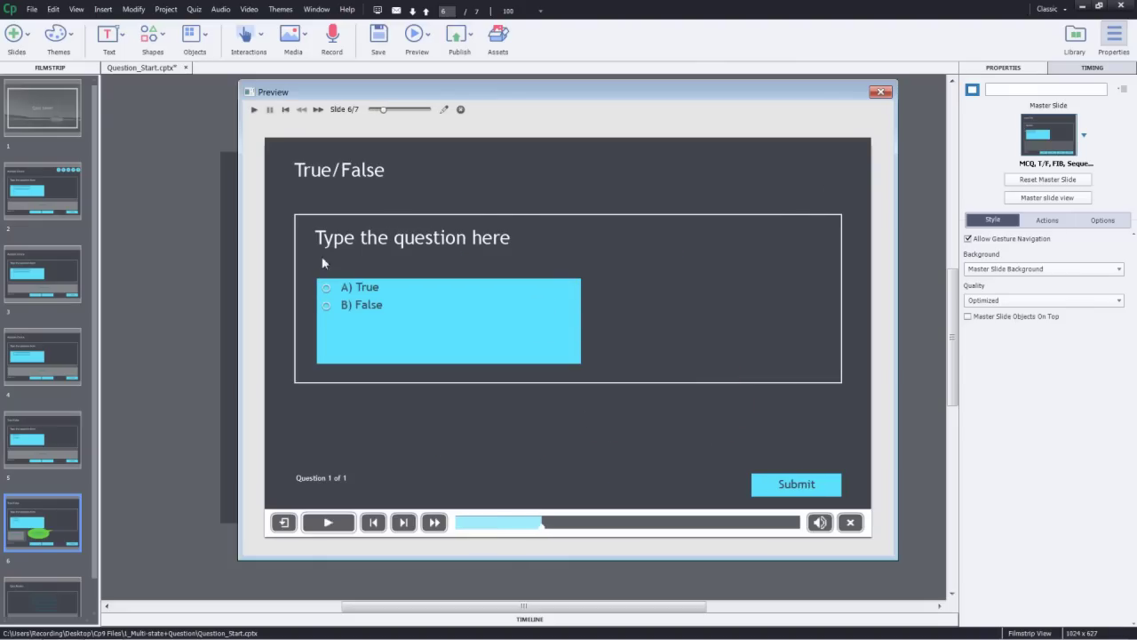
click(364, 290)
click(797, 492)
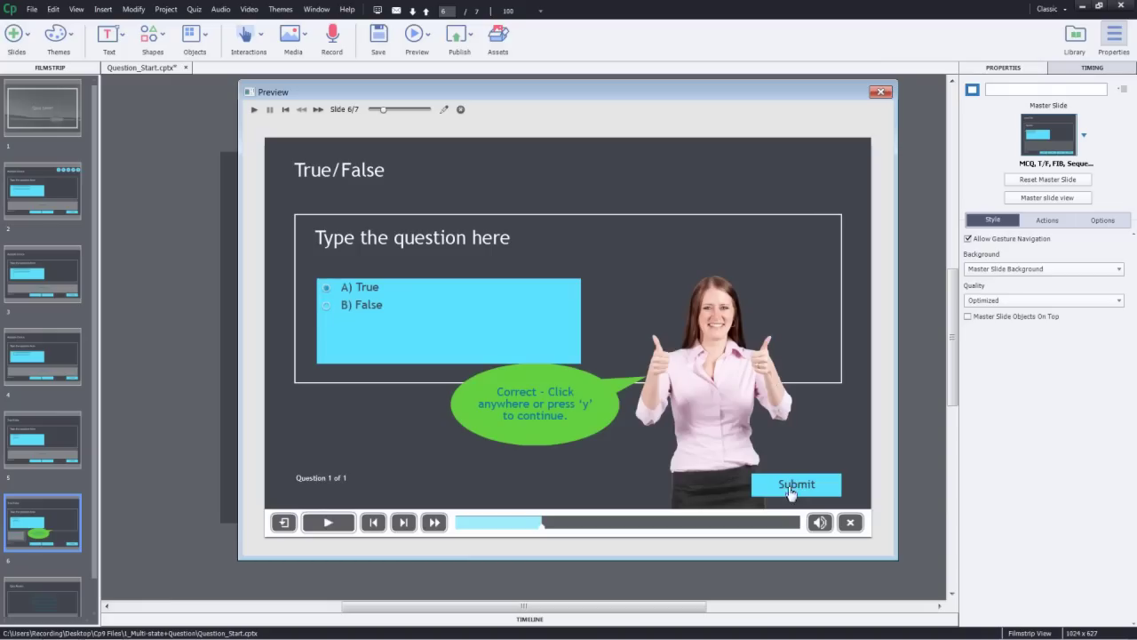